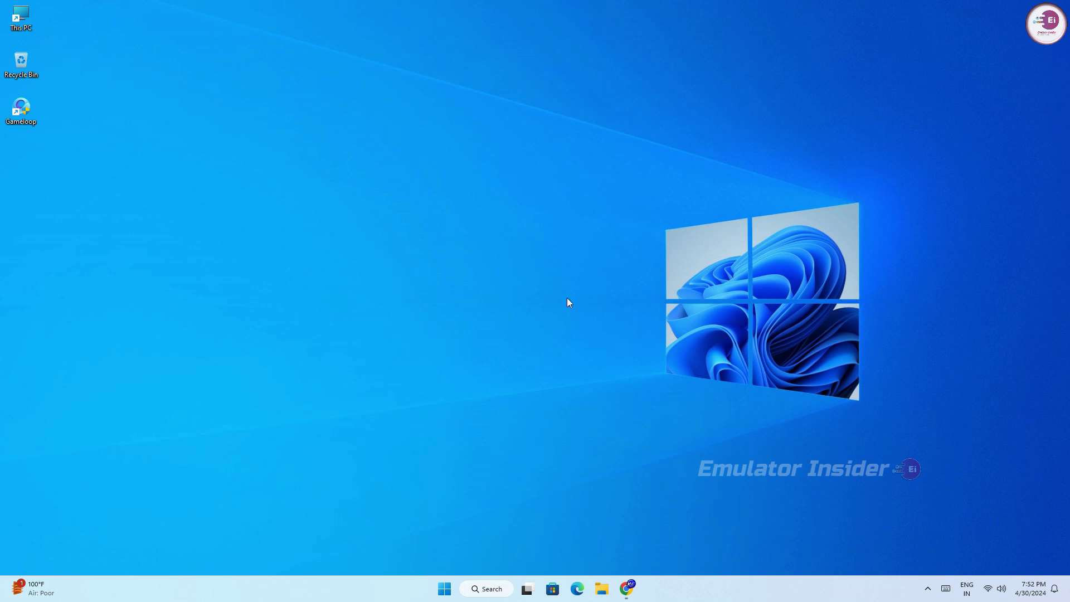
Step: Switch to Chrome and look over the Arena Breakout PC page's description and preview images
{"action": "left_click", "coordinate": [627, 589]}
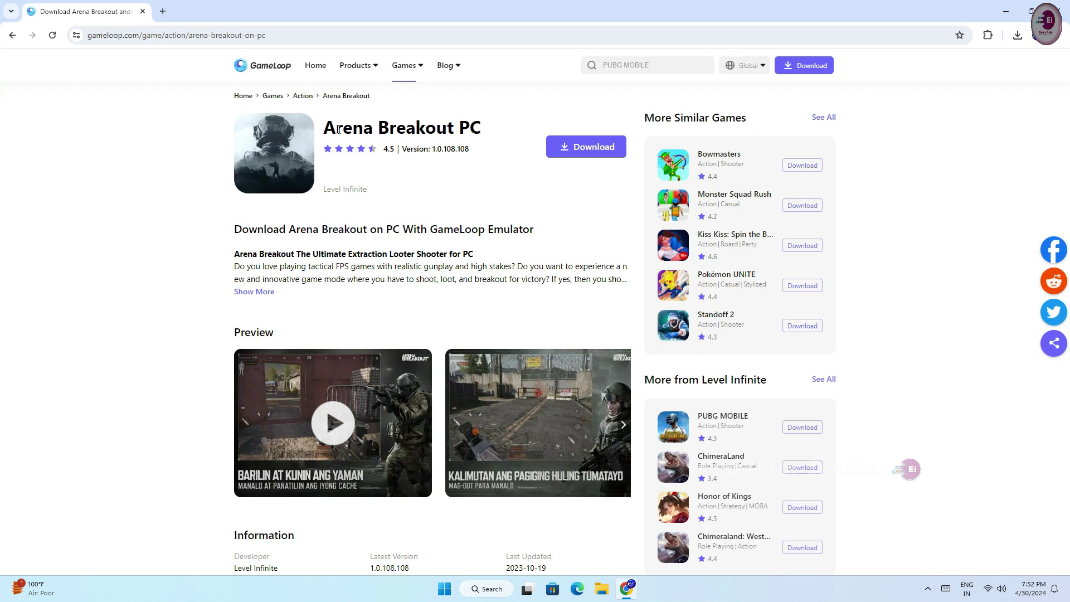
{"action": "left_click_drag", "start_coordinate": [330, 129], "coordinate": [485, 134]}
{"action": "left_click", "coordinate": [491, 132]}
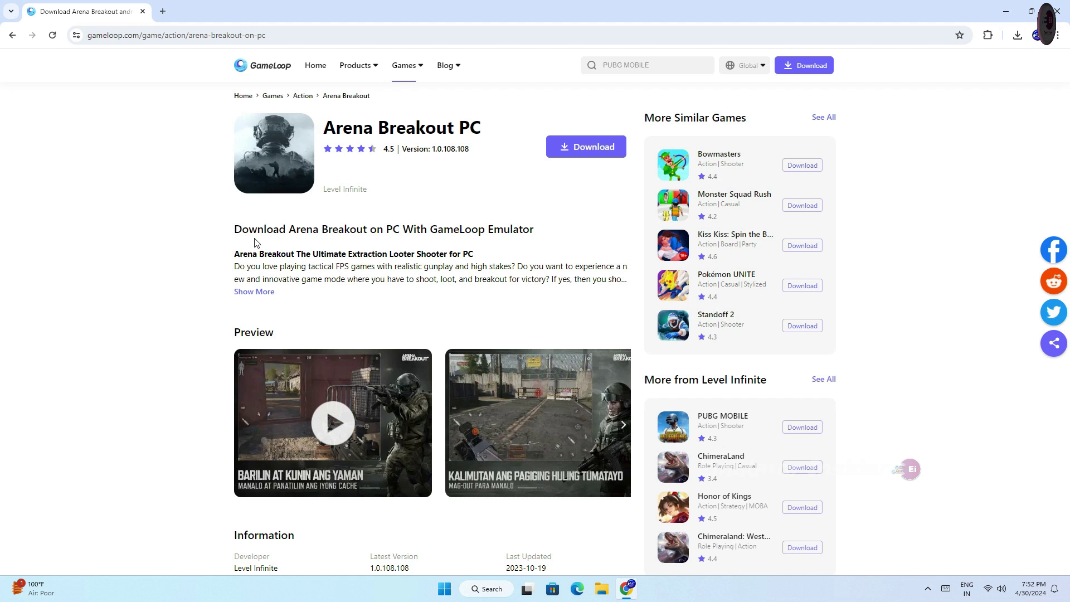
{"action": "left_click_drag", "start_coordinate": [225, 229], "coordinate": [500, 241]}
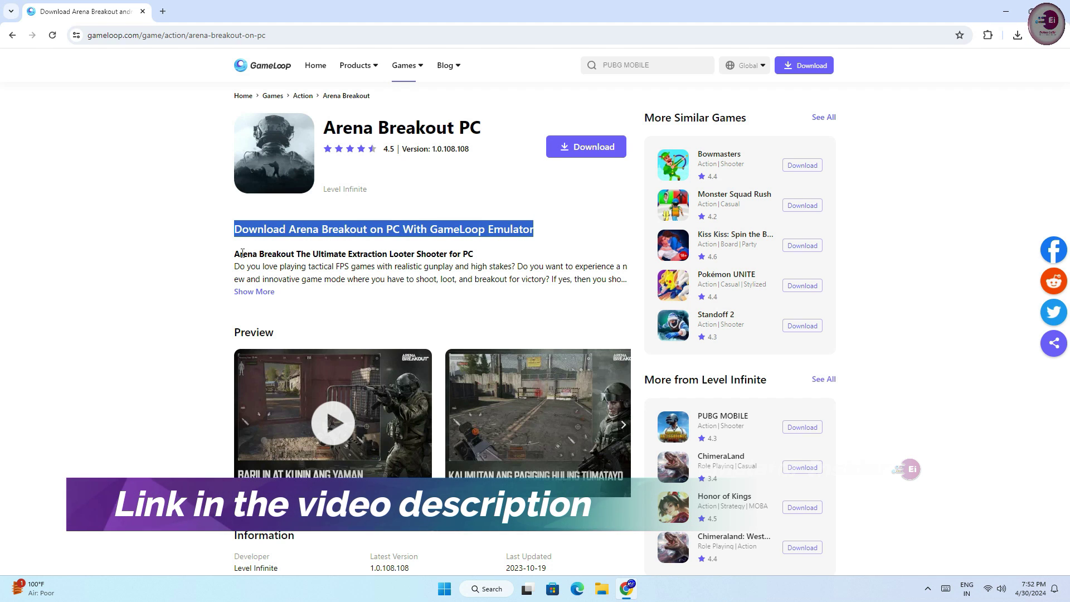
{"action": "left_click_drag", "start_coordinate": [232, 253], "coordinate": [480, 251]}
{"action": "scroll", "coordinate": [480, 248], "scroll_direction": "down", "scroll_amount": 4}
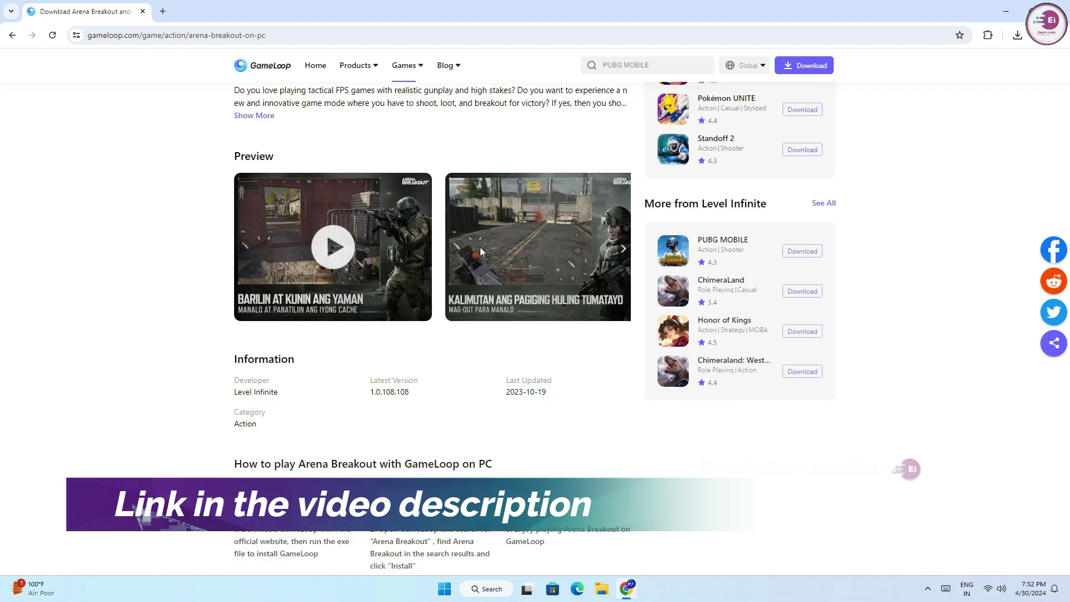
{"action": "left_click", "coordinate": [625, 209]}
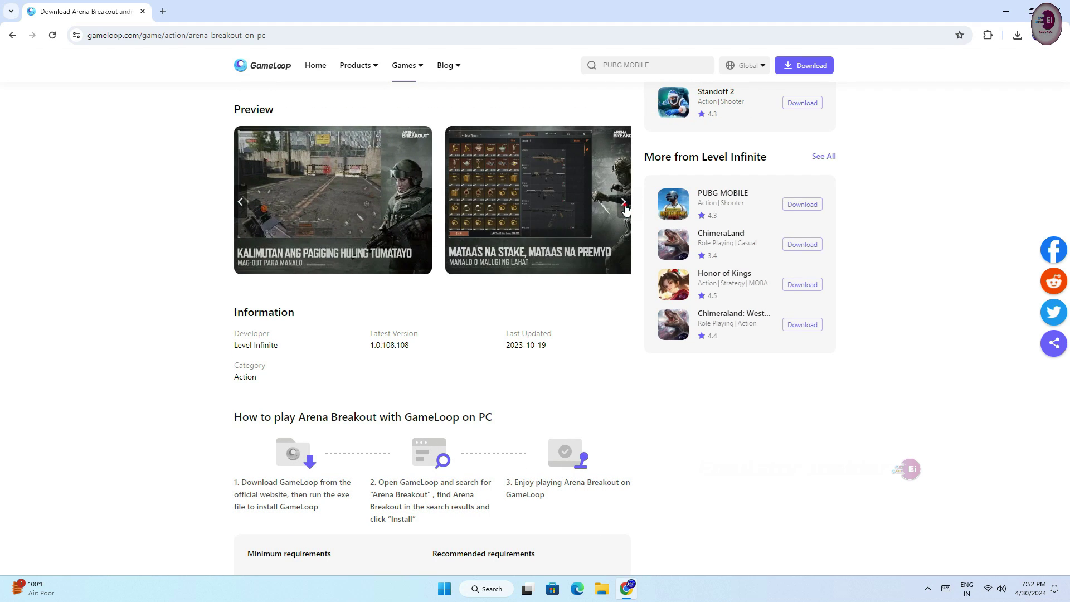
{"action": "left_click", "coordinate": [625, 209]}
{"action": "left_click", "coordinate": [626, 209]}
{"action": "scroll", "coordinate": [339, 277], "scroll_direction": "down", "scroll_amount": 3}
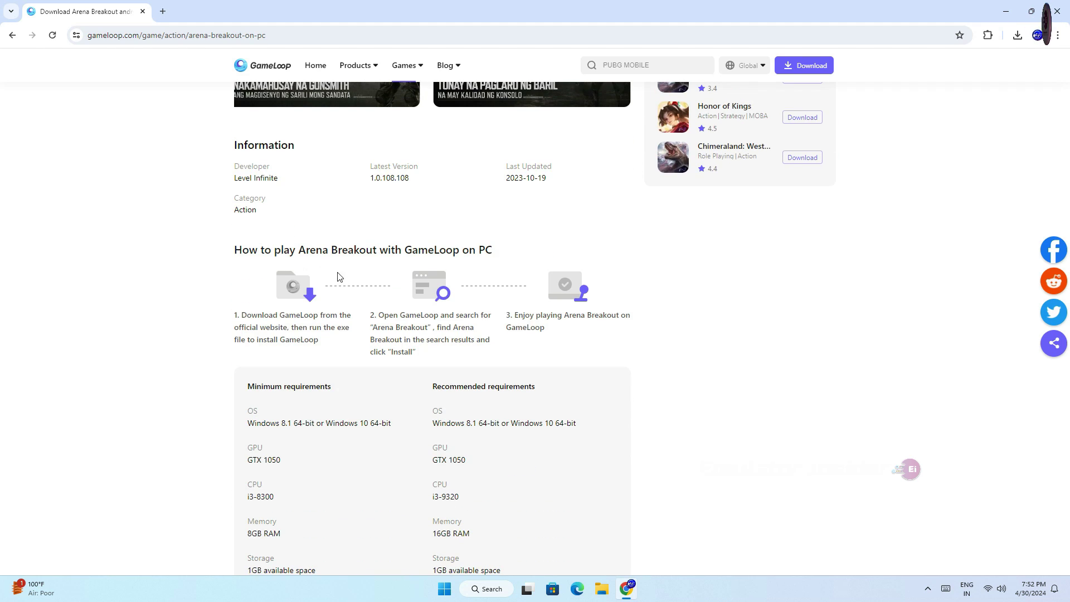
Step: Examine the instructions for playing Arena Breakout with GameLoop, the PC requirements and the rest of the page
{"action": "left_click_drag", "start_coordinate": [226, 256], "coordinate": [524, 255]}
{"action": "left_click", "coordinate": [509, 253]}
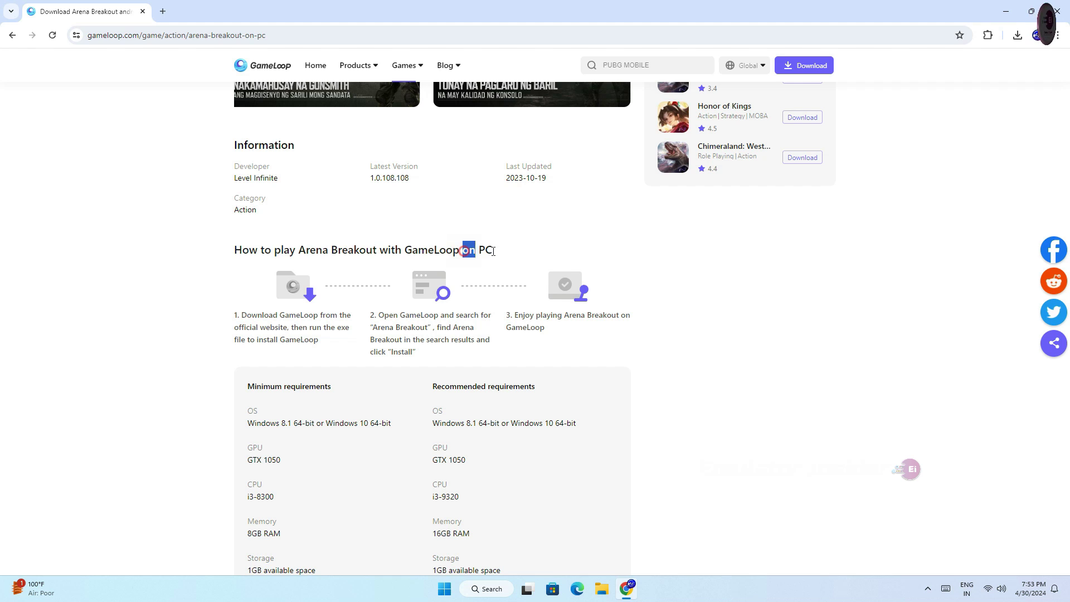
{"action": "scroll", "coordinate": [370, 342], "scroll_direction": "down", "scroll_amount": 3}
{"action": "left_click_drag", "start_coordinate": [220, 222], "coordinate": [333, 220]}
{"action": "left_click_drag", "start_coordinate": [238, 366], "coordinate": [282, 366]}
{"action": "scroll", "coordinate": [313, 368], "scroll_direction": "down", "scroll_amount": 6}
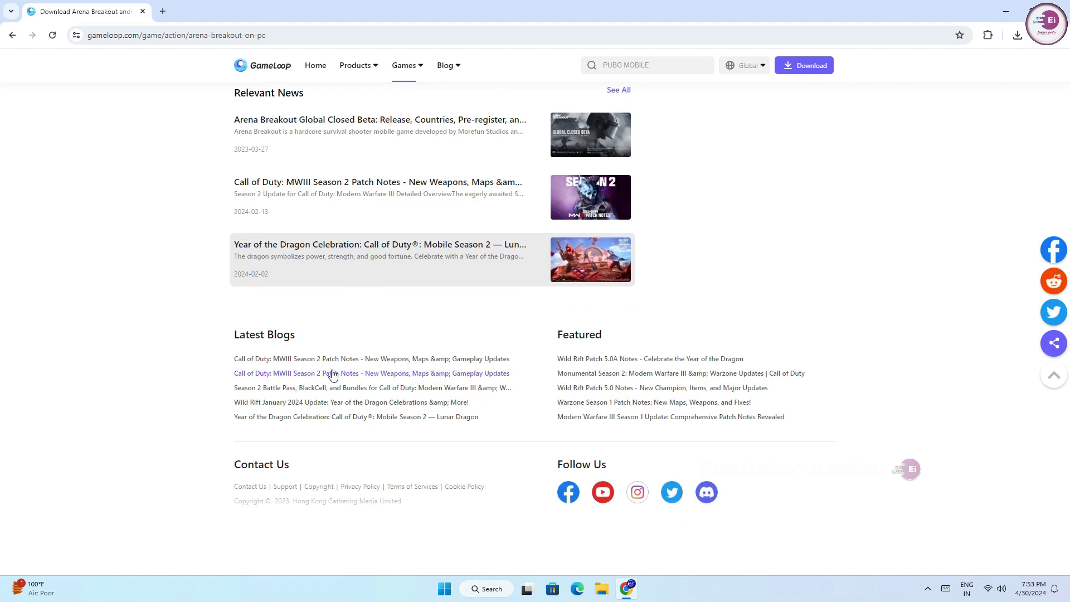
{"action": "scroll", "coordinate": [334, 375], "scroll_direction": "up", "scroll_amount": 13}
{"action": "scroll", "coordinate": [335, 375], "scroll_direction": "up", "scroll_amount": 3}
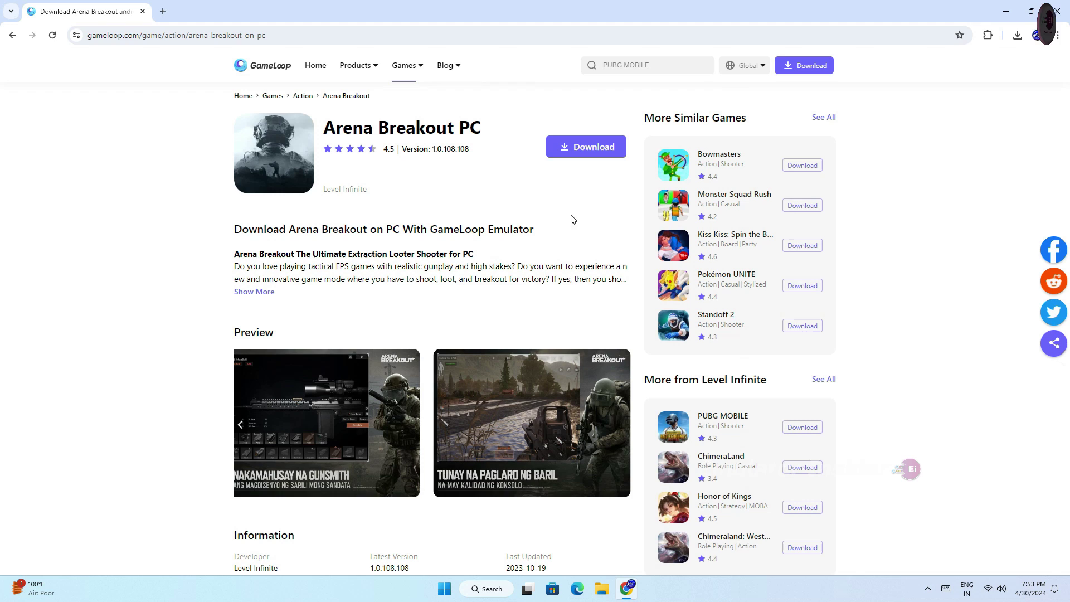
Step: Download the GameLoop installer from the Arena Breakout PC page and show the file in its folder
{"action": "left_click", "coordinate": [568, 156]}
{"action": "left_click", "coordinate": [1021, 39]}
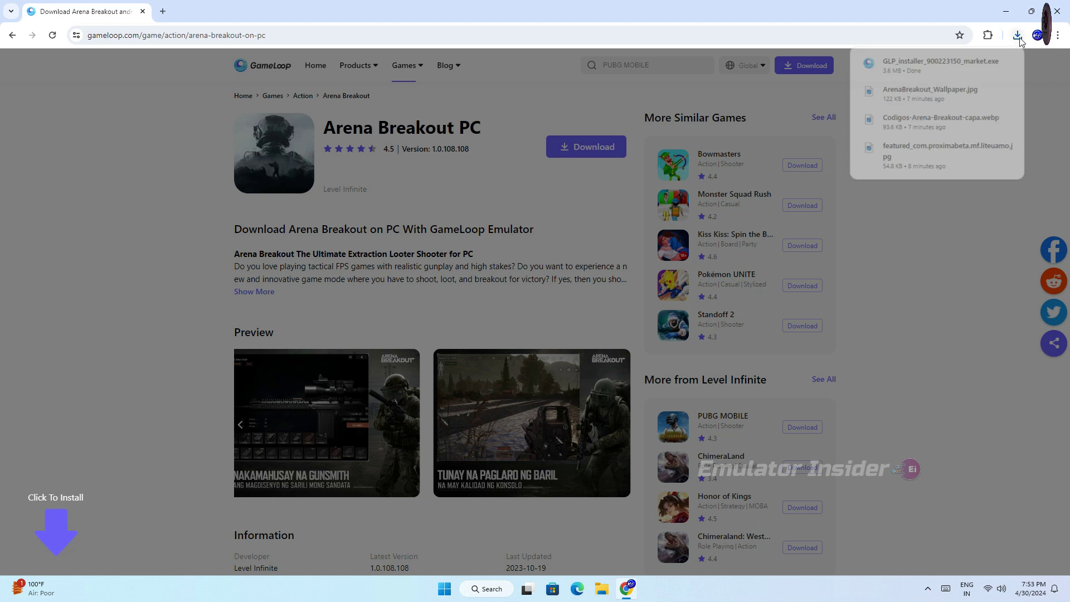
{"action": "left_click", "coordinate": [986, 66]}
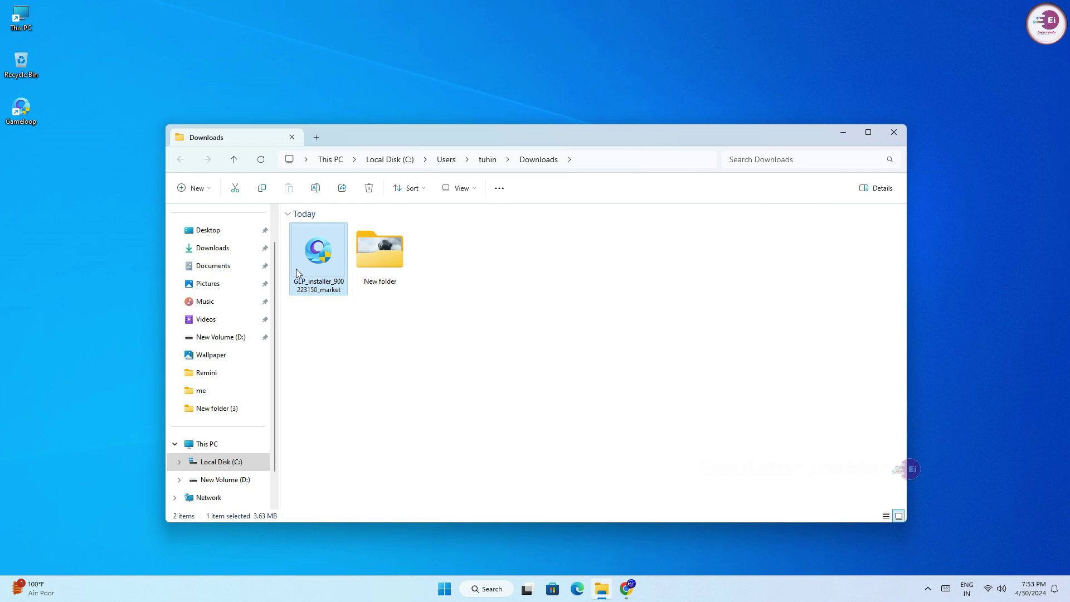
Step: Run GLP_installer_900223150_market from the Downloads folder and start the GameLoop installation
{"action": "right_click", "coordinate": [322, 258]}
{"action": "left_click", "coordinate": [369, 310]}
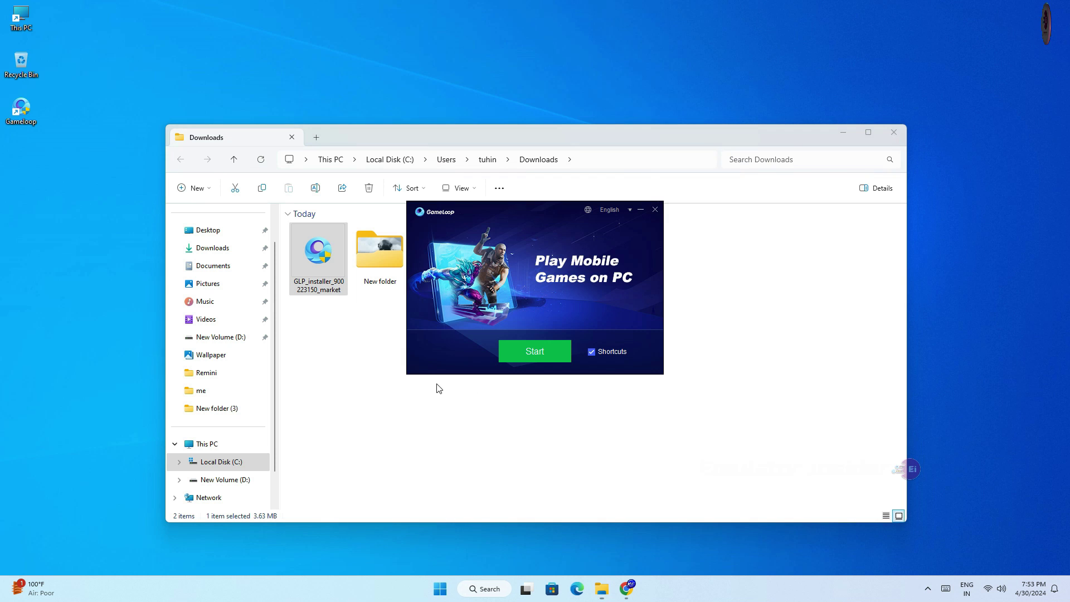
{"action": "left_click", "coordinate": [844, 132]}
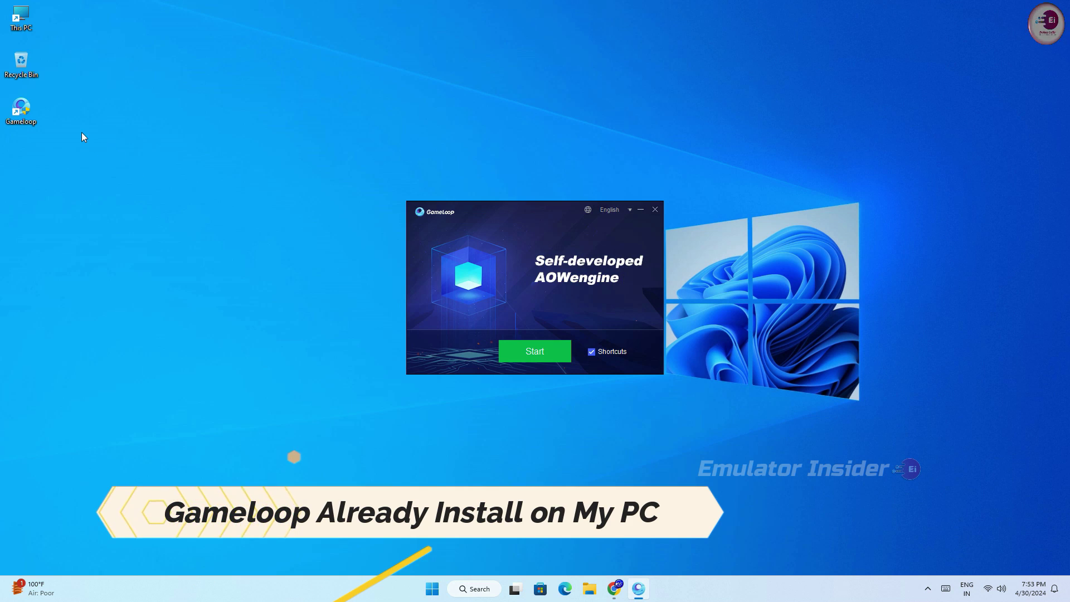
{"action": "left_click", "coordinate": [21, 110]}
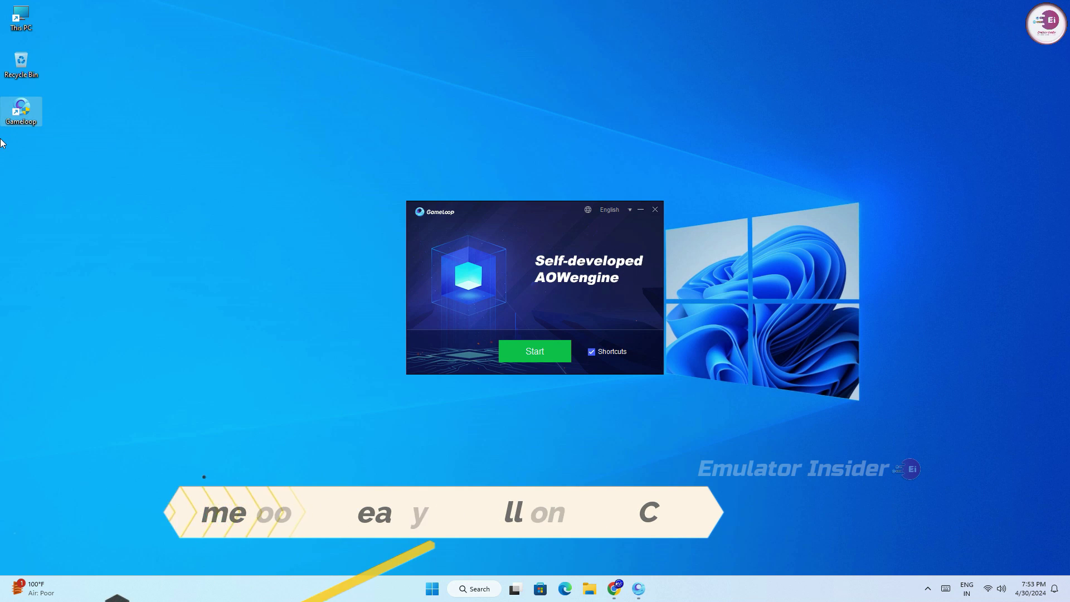
{"action": "left_click", "coordinate": [103, 141]}
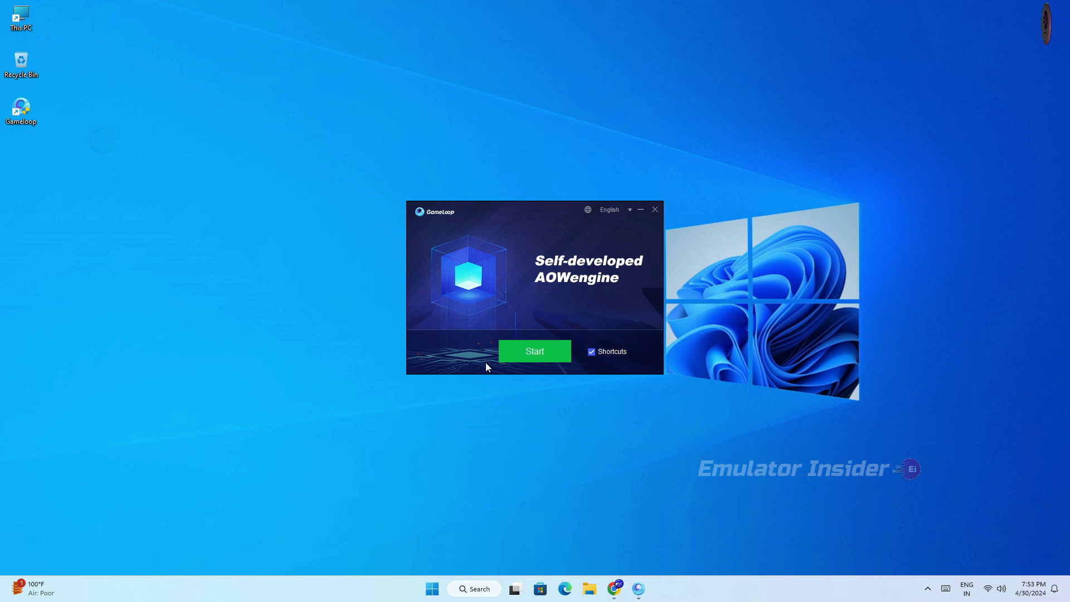
{"action": "left_click", "coordinate": [528, 355]}
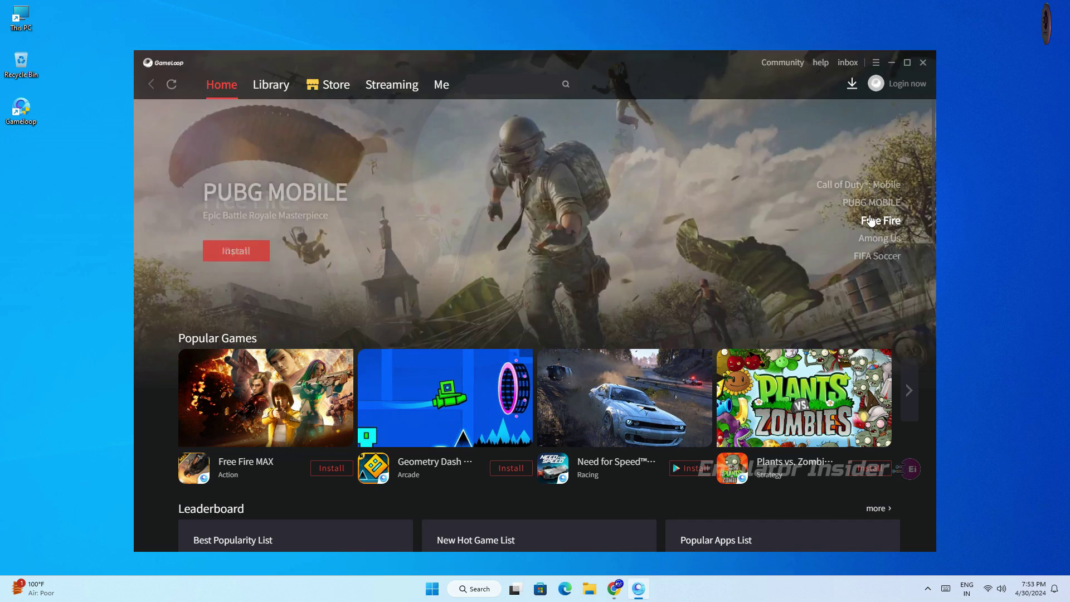
Step: Browse GameLoop's home page and the library's Best Games list, and view the Arena Breakout entry
{"action": "scroll", "coordinate": [656, 323], "scroll_direction": "down", "scroll_amount": 8}
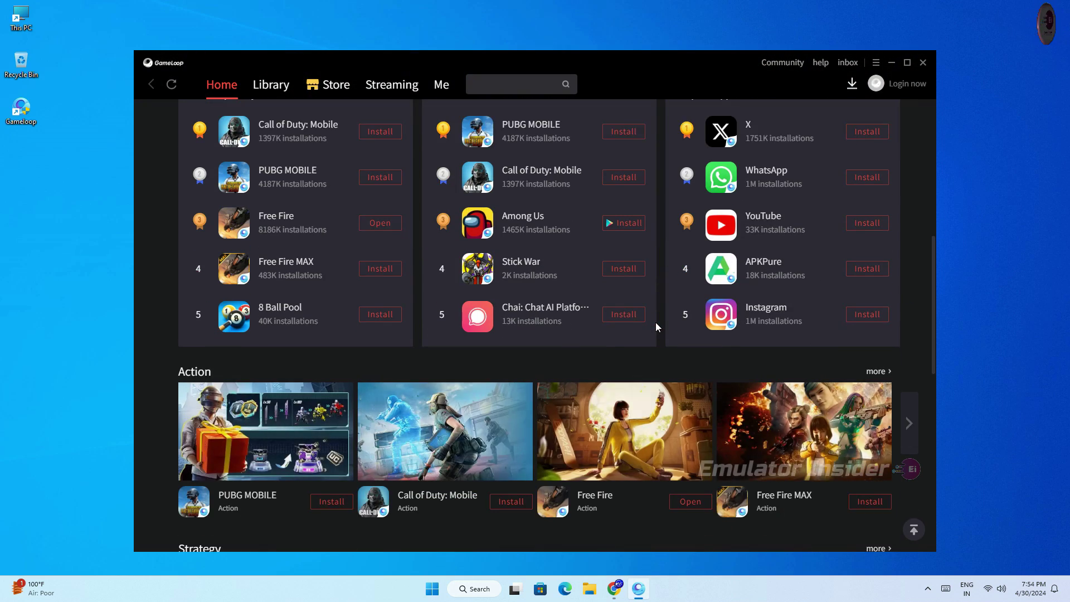
{"action": "scroll", "coordinate": [598, 338], "scroll_direction": "up", "scroll_amount": 3}
{"action": "scroll", "coordinate": [597, 337], "scroll_direction": "up", "scroll_amount": 5}
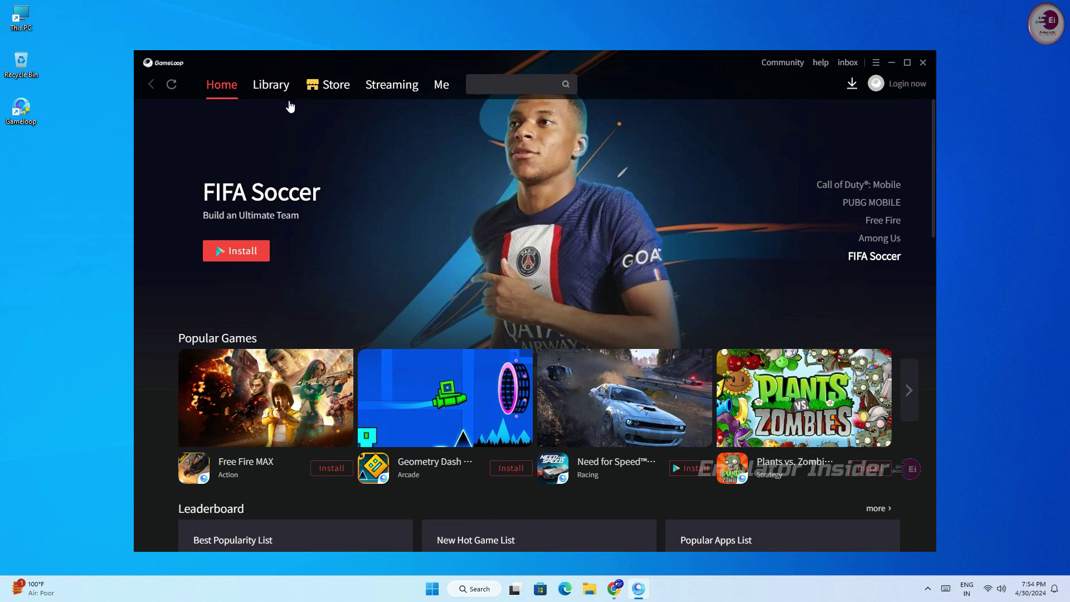
{"action": "left_click", "coordinate": [270, 86]}
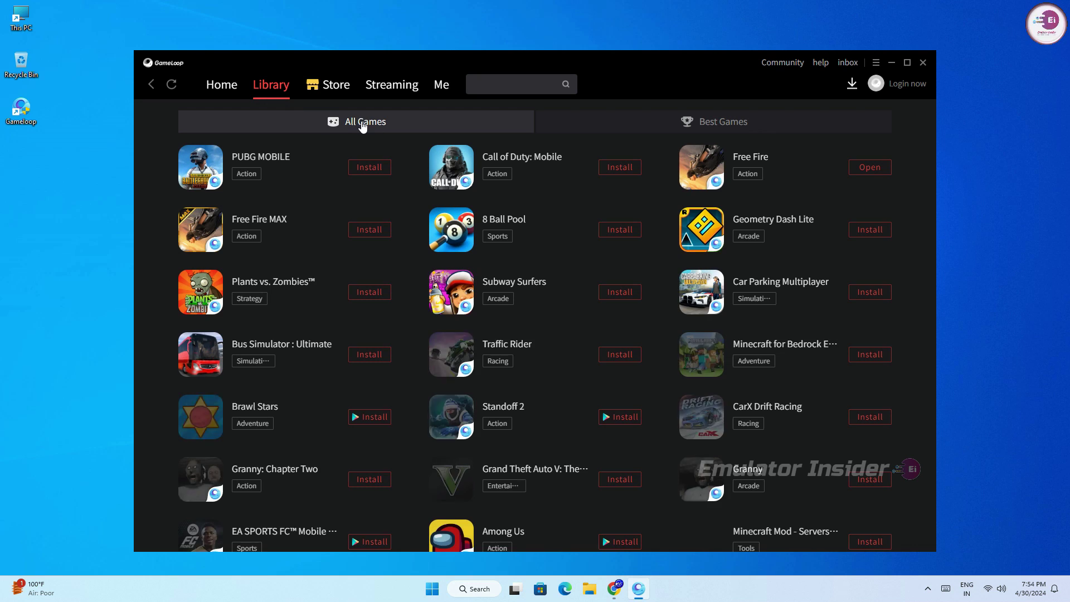
{"action": "left_click", "coordinate": [719, 128]}
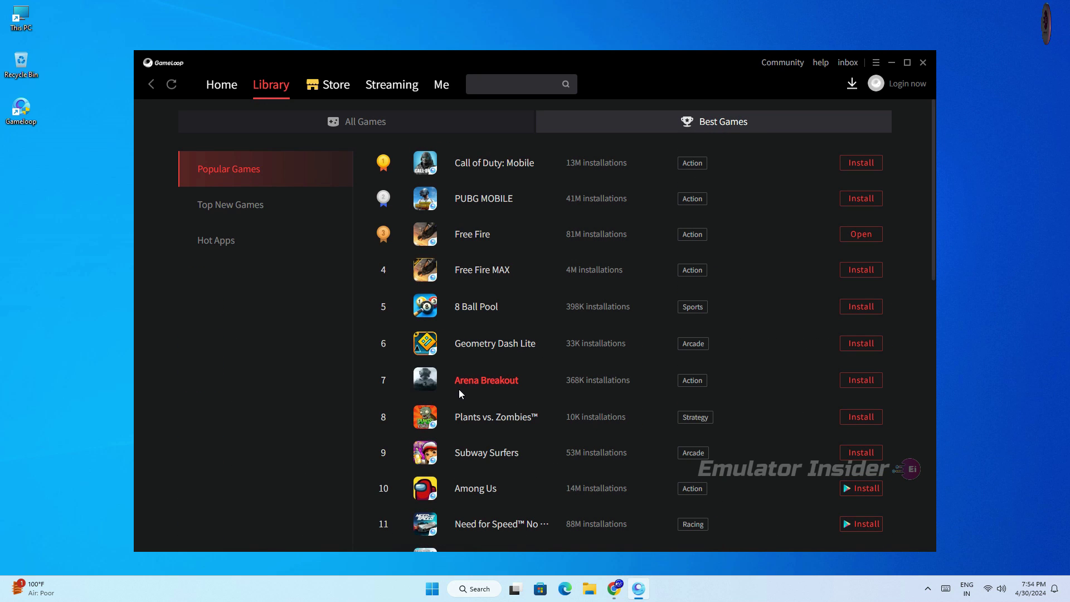
{"action": "left_click", "coordinate": [483, 382]}
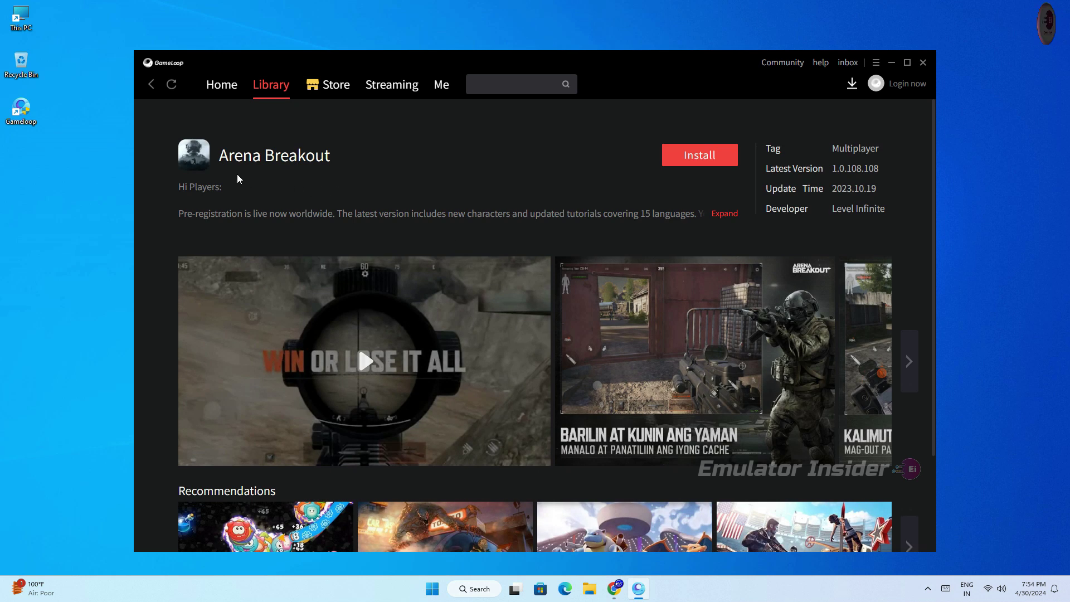
{"action": "left_click", "coordinate": [151, 84]}
{"action": "left_click", "coordinate": [223, 91]}
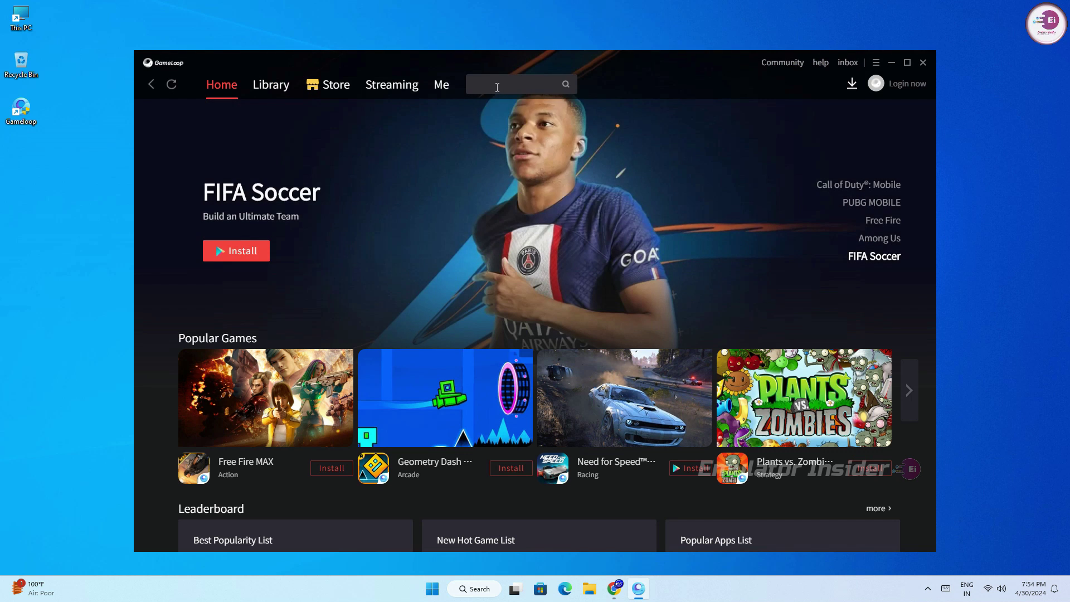
Step: Search GameLoop for "arena breakout" and install Arena Breakout from its game page
{"action": "left_click", "coordinate": [524, 88]}
{"action": "type", "text": "arena b"}
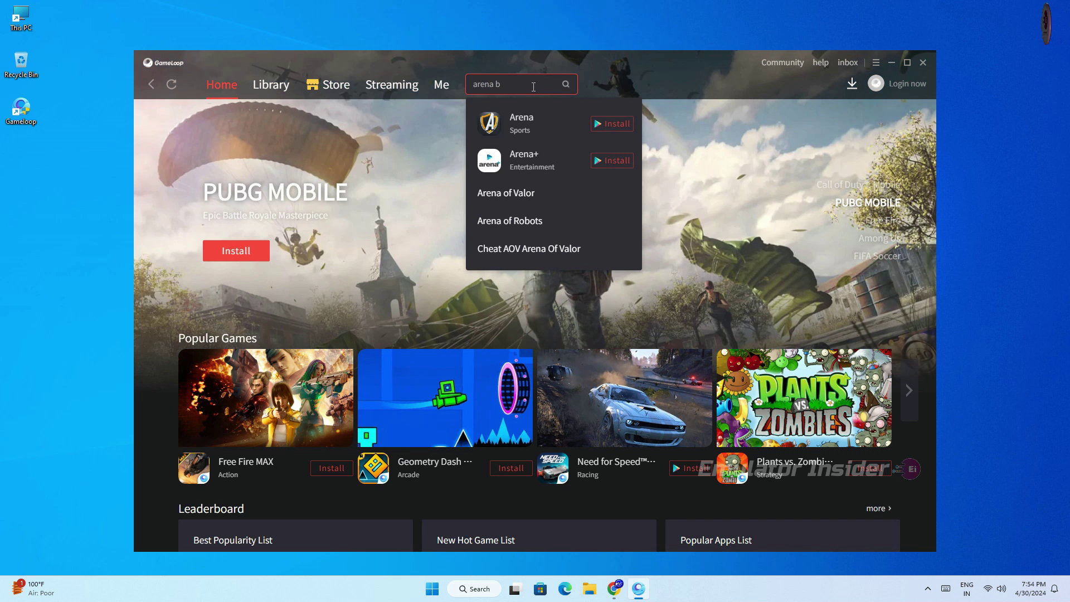
{"action": "type", "text": "reakout"}
{"action": "key", "text": "Return"}
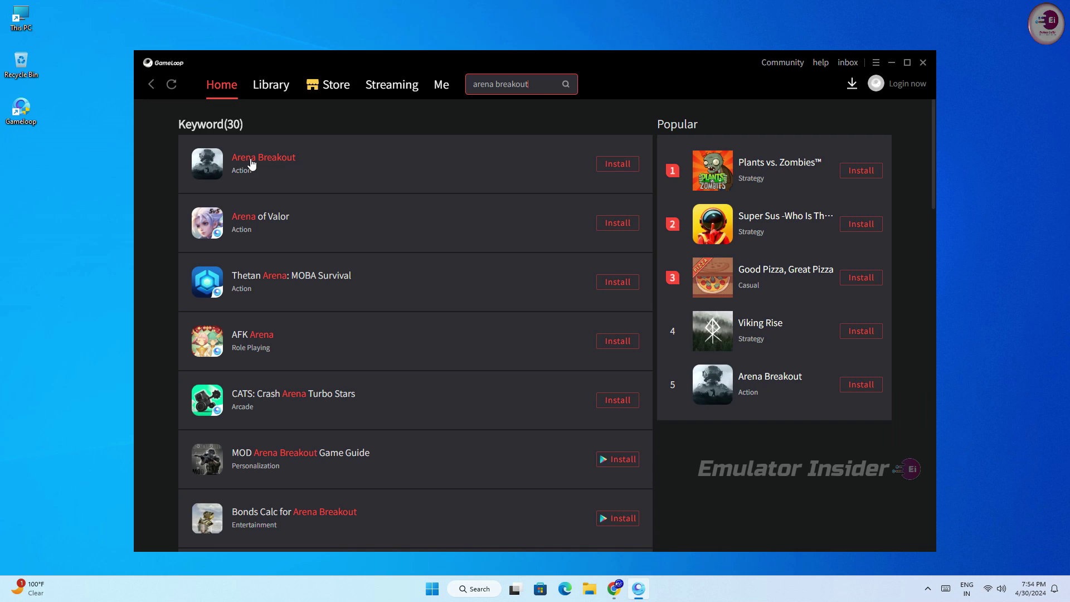
{"action": "left_click", "coordinate": [280, 160]}
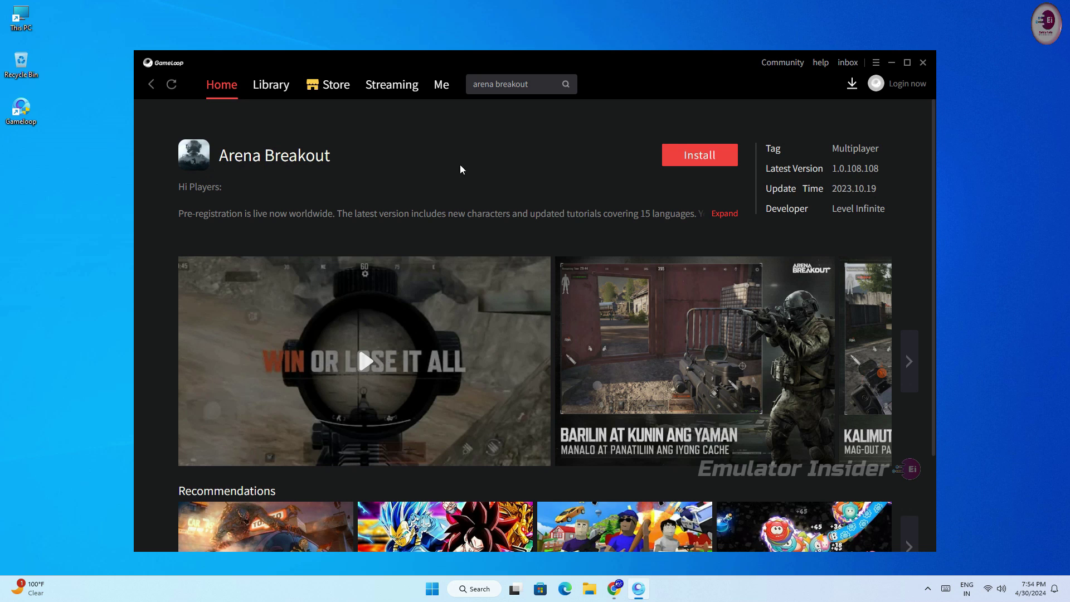
{"action": "left_click", "coordinate": [694, 155]}
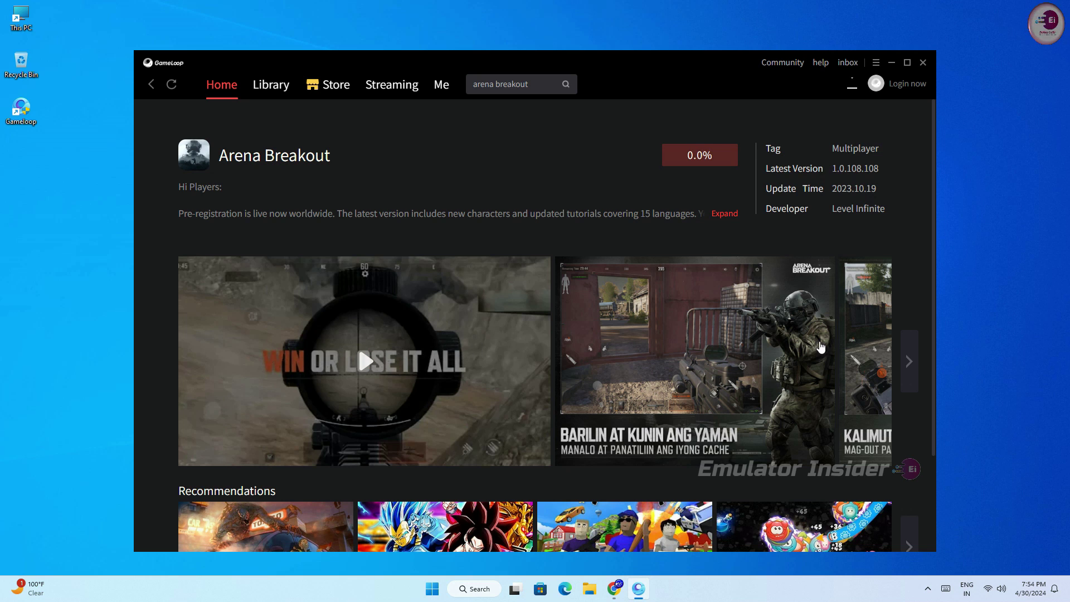
Step: View more Arena Breakout preview images and check the game's download progress
{"action": "left_click", "coordinate": [911, 357]}
{"action": "left_click", "coordinate": [911, 357]}
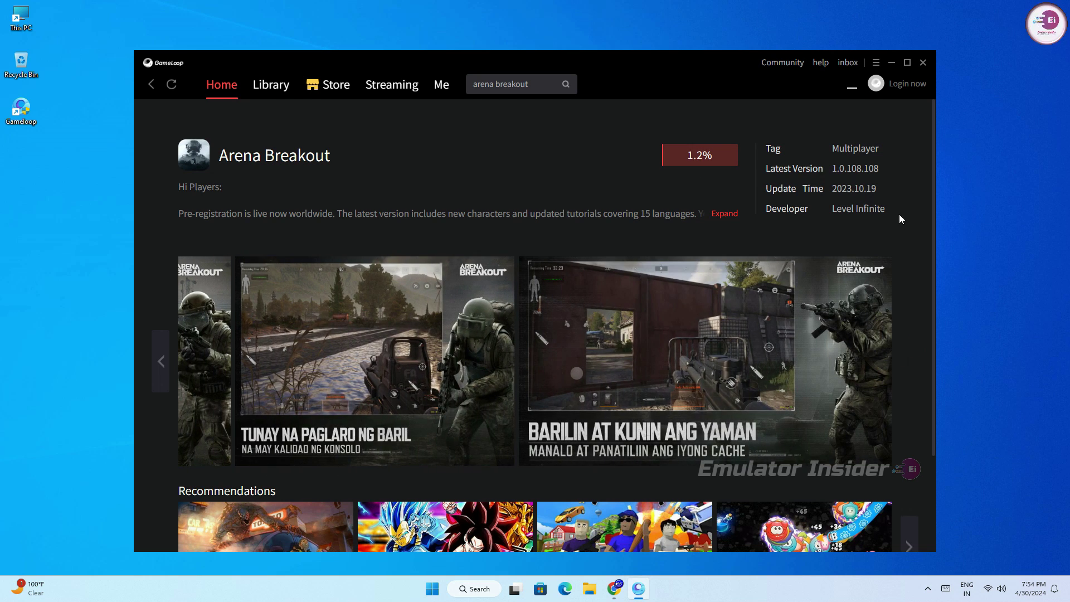
{"action": "left_click", "coordinate": [852, 88]}
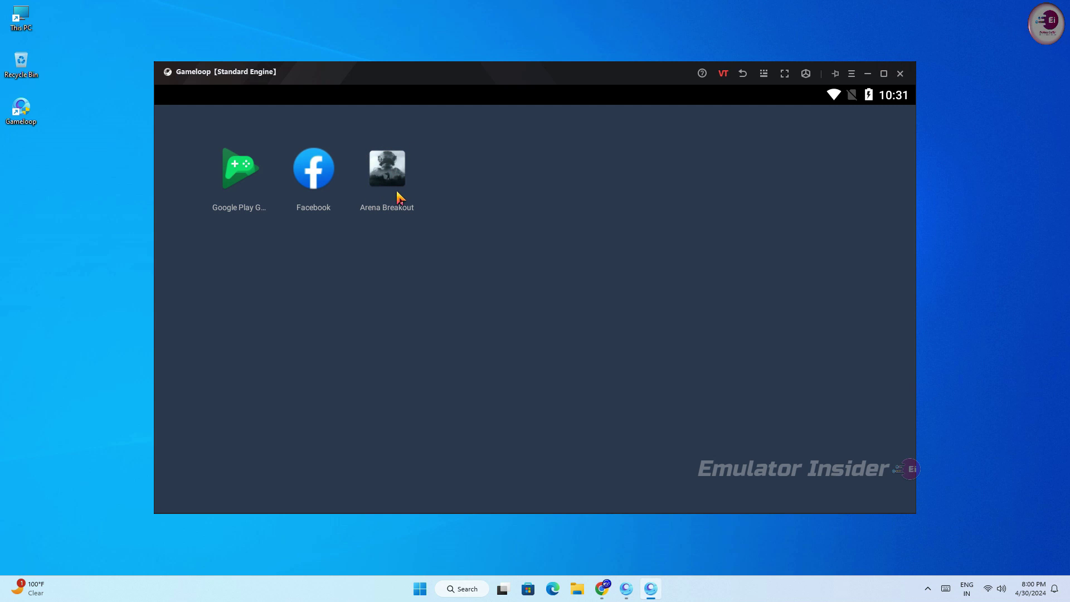
Step: Exit the emulator engine window, return to the GameLoop launcher and close the Installer window
{"action": "left_click", "coordinate": [900, 74]}
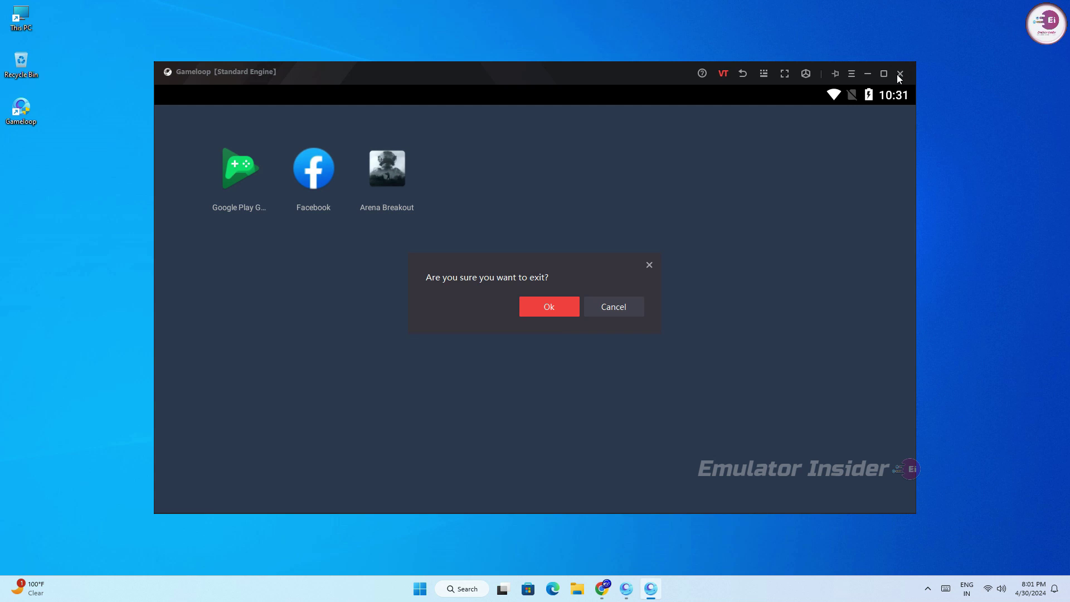
{"action": "left_click", "coordinate": [549, 306]}
{"action": "left_click", "coordinate": [639, 588]}
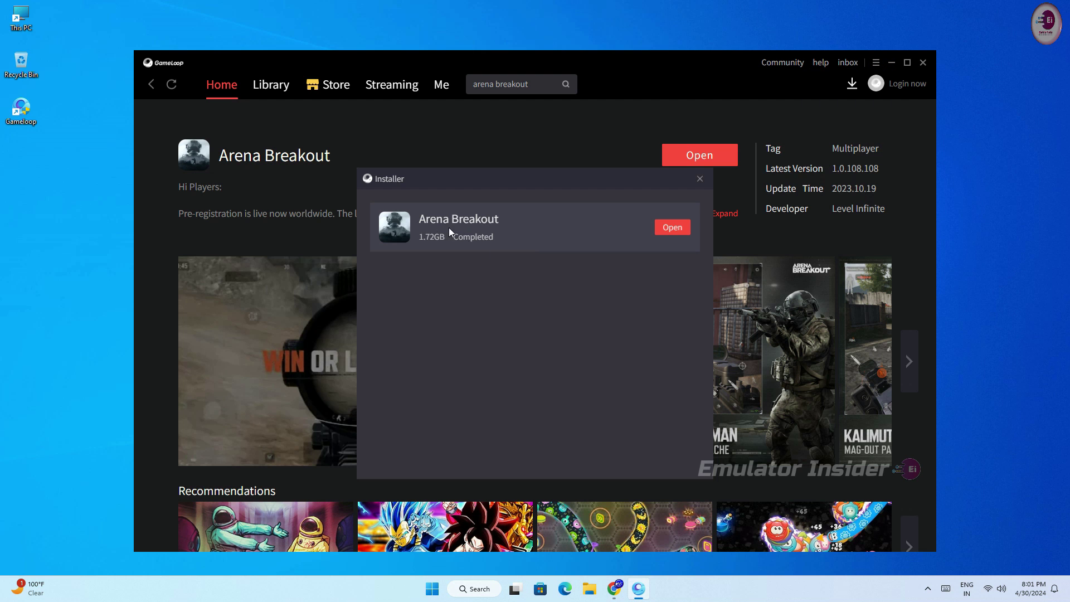
{"action": "left_click", "coordinate": [699, 180]}
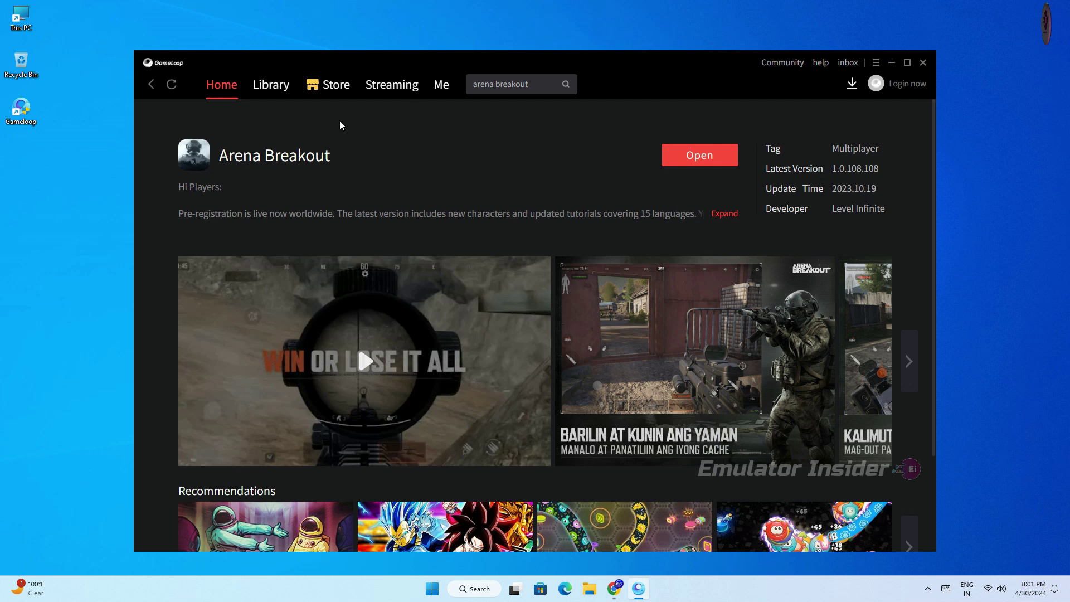
Step: Launch Arena Breakout from the installed games in GameLoop and close the launcher window
{"action": "left_click", "coordinate": [225, 91]}
{"action": "left_click", "coordinate": [435, 86]}
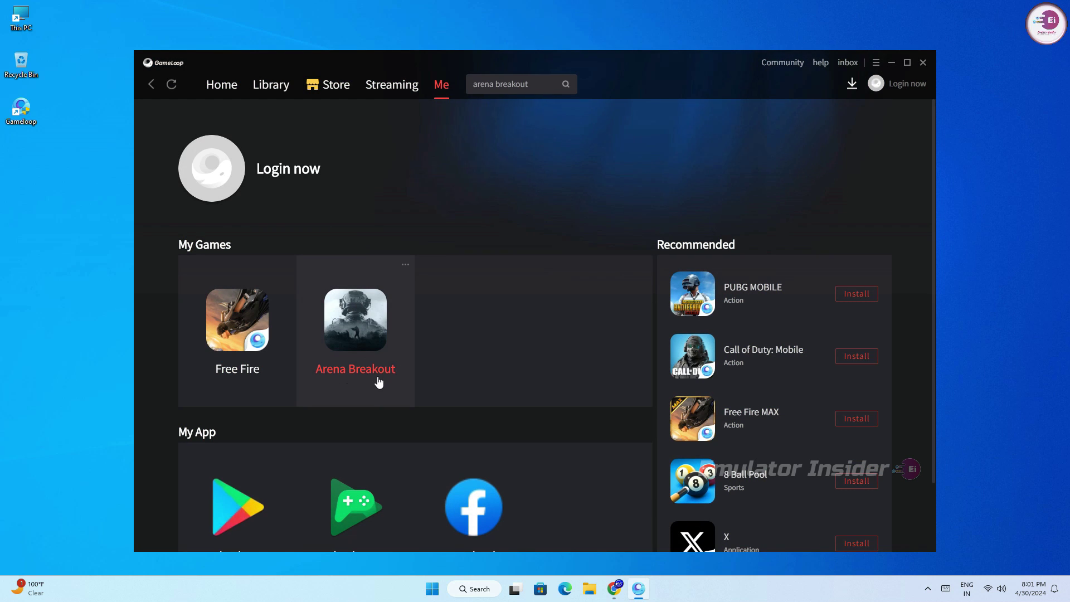
{"action": "left_click", "coordinate": [223, 87]}
{"action": "left_click", "coordinate": [440, 86]}
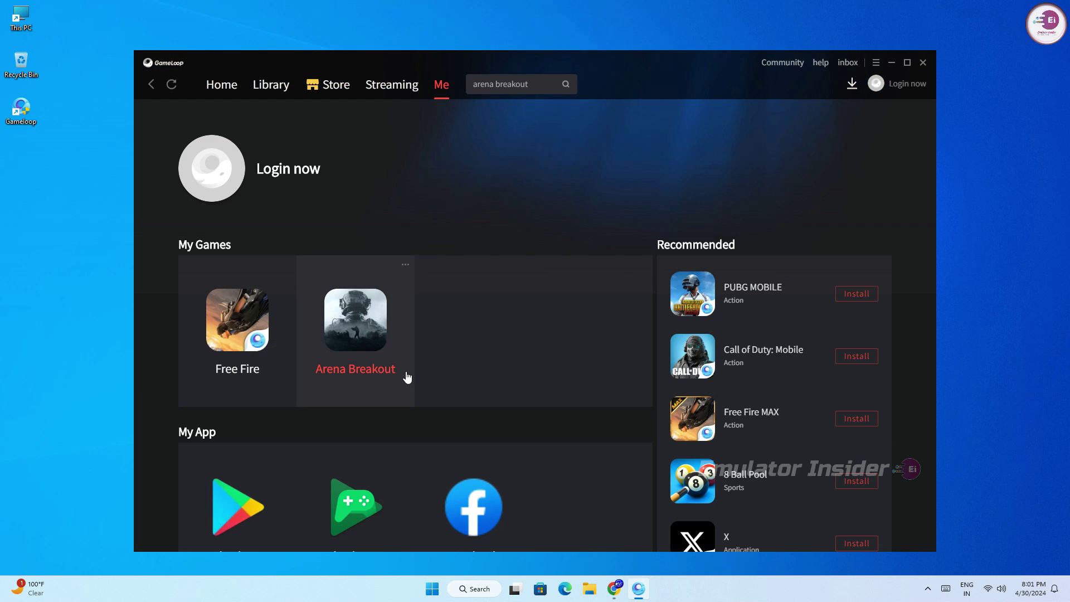
{"action": "left_click", "coordinate": [360, 335]}
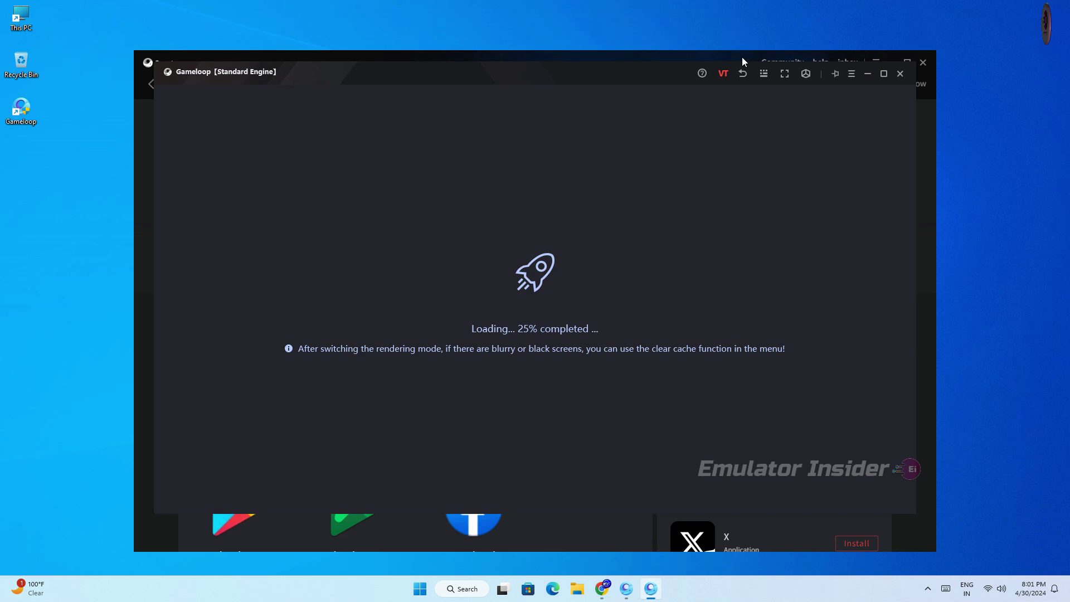
{"action": "left_click", "coordinate": [742, 58]}
{"action": "left_click", "coordinate": [923, 63]}
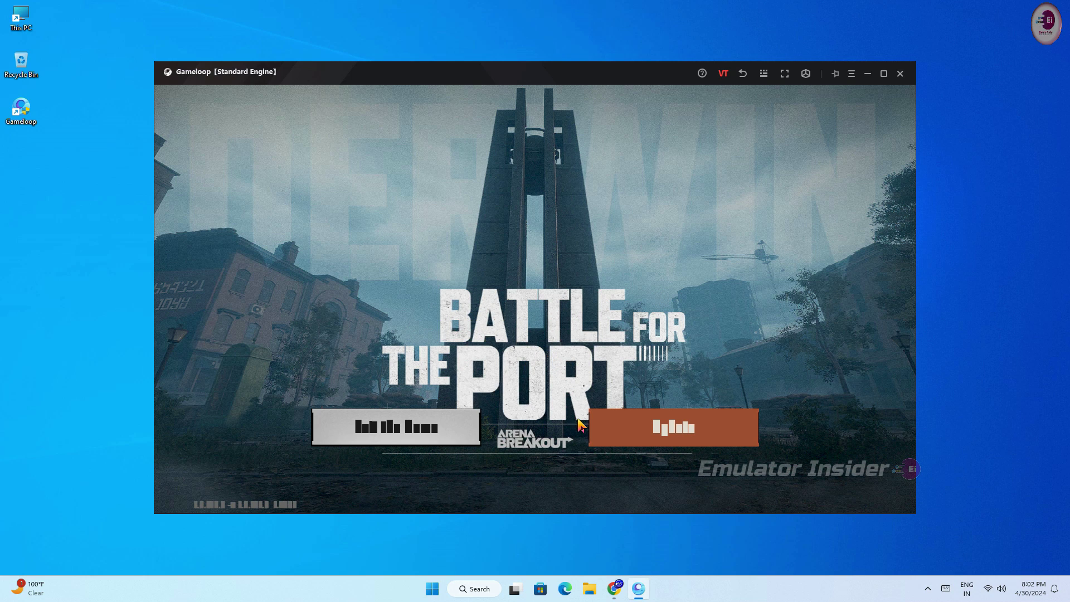
Step: Try to start Arena Breakout by accepting its startup prompt and playing it from its Google Play page
{"action": "left_click", "coordinate": [681, 434]}
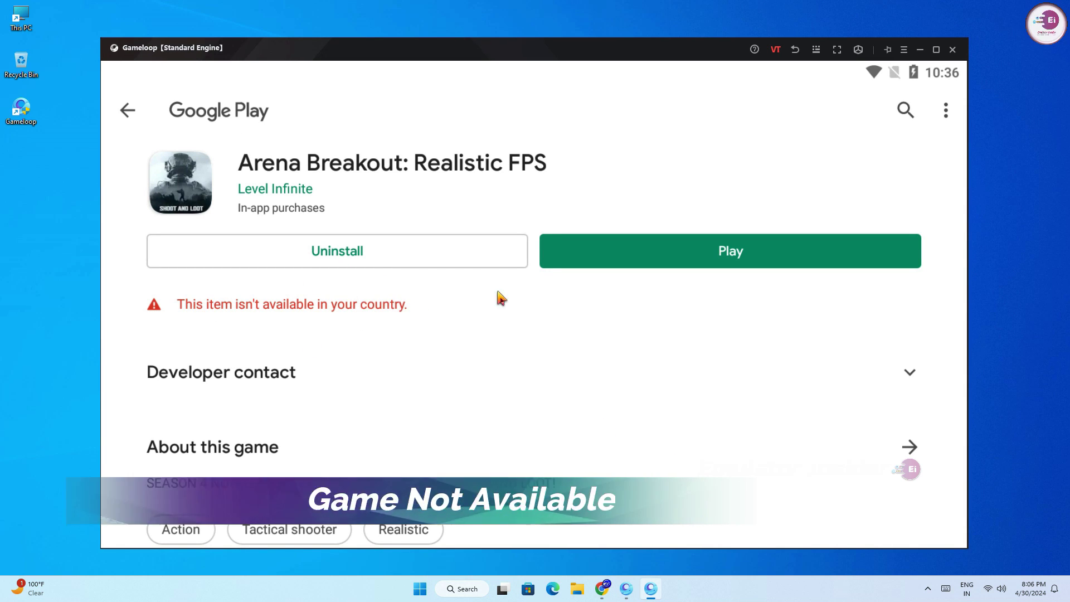
{"action": "left_click", "coordinate": [758, 249]}
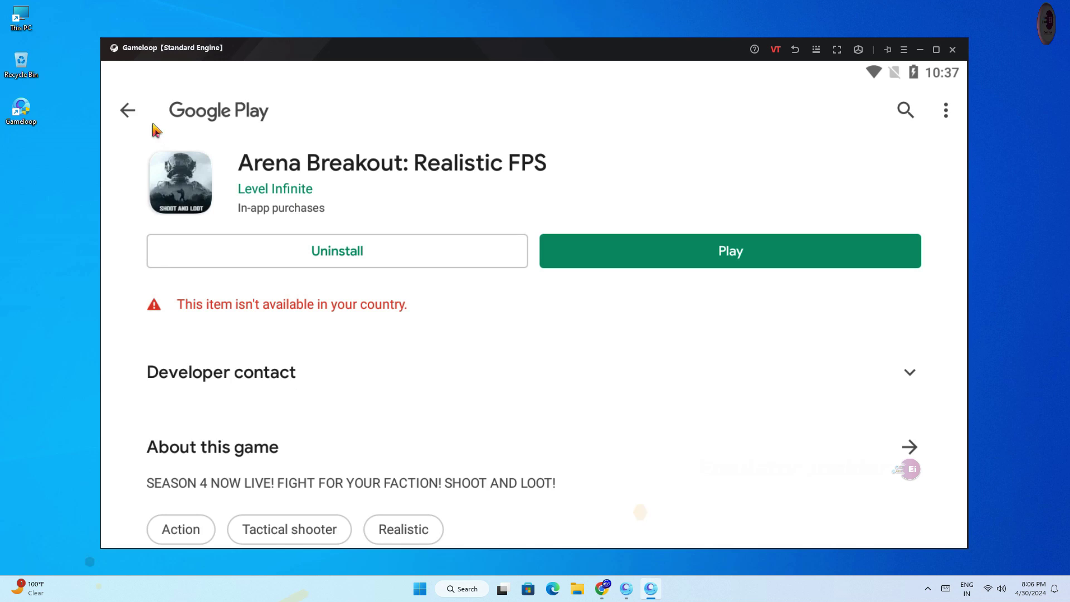
{"action": "left_click", "coordinate": [132, 112]}
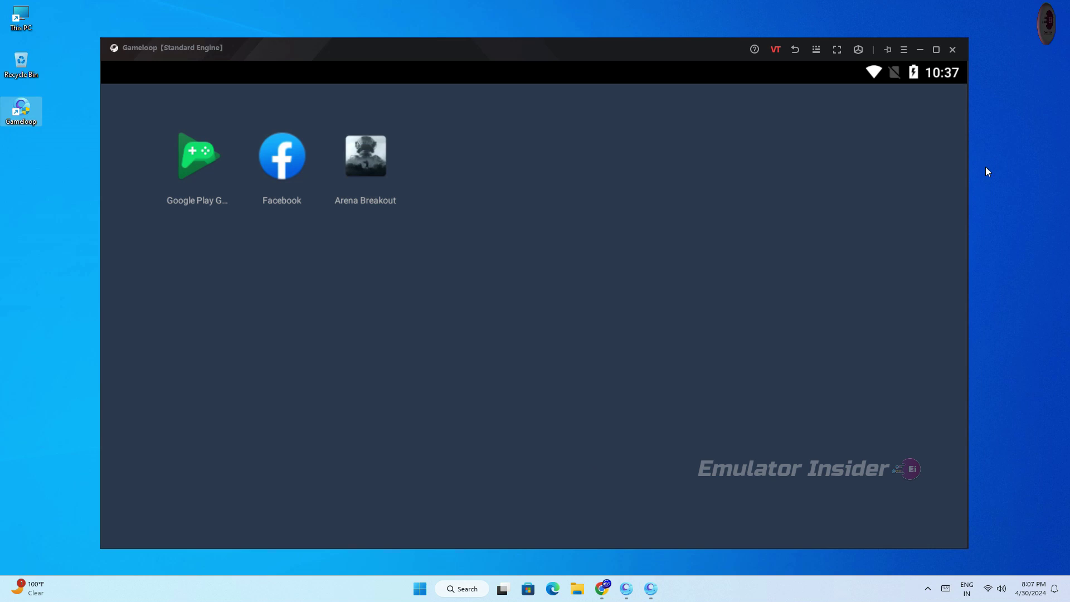
Step: Exit the emulator engine, confirming the exit, and close the remaining GameLoop program
{"action": "left_click", "coordinate": [953, 50]}
{"action": "left_click", "coordinate": [546, 311]}
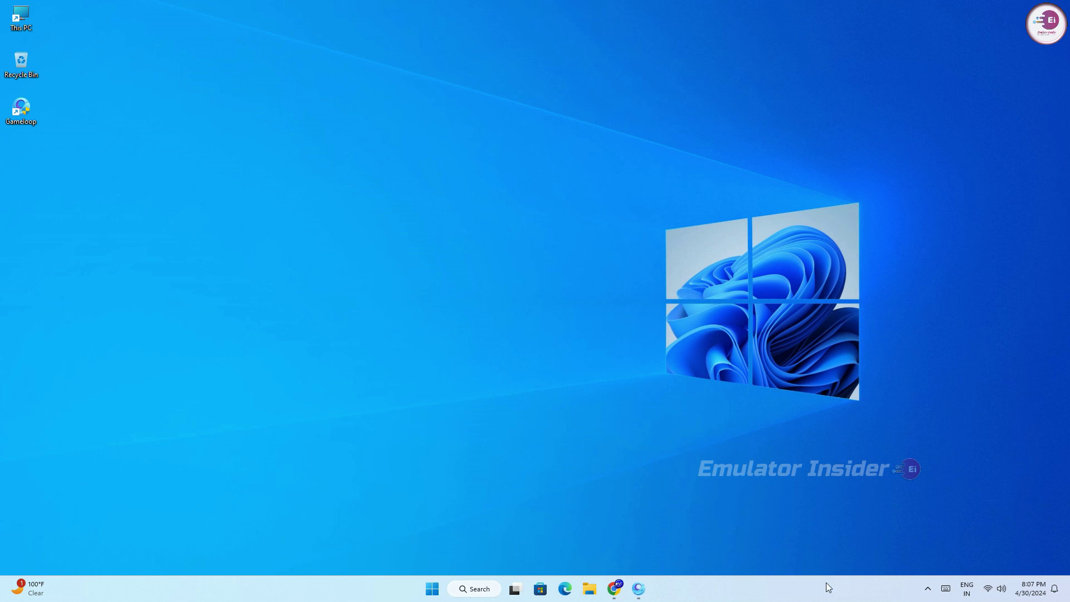
{"action": "left_click", "coordinate": [641, 582]}
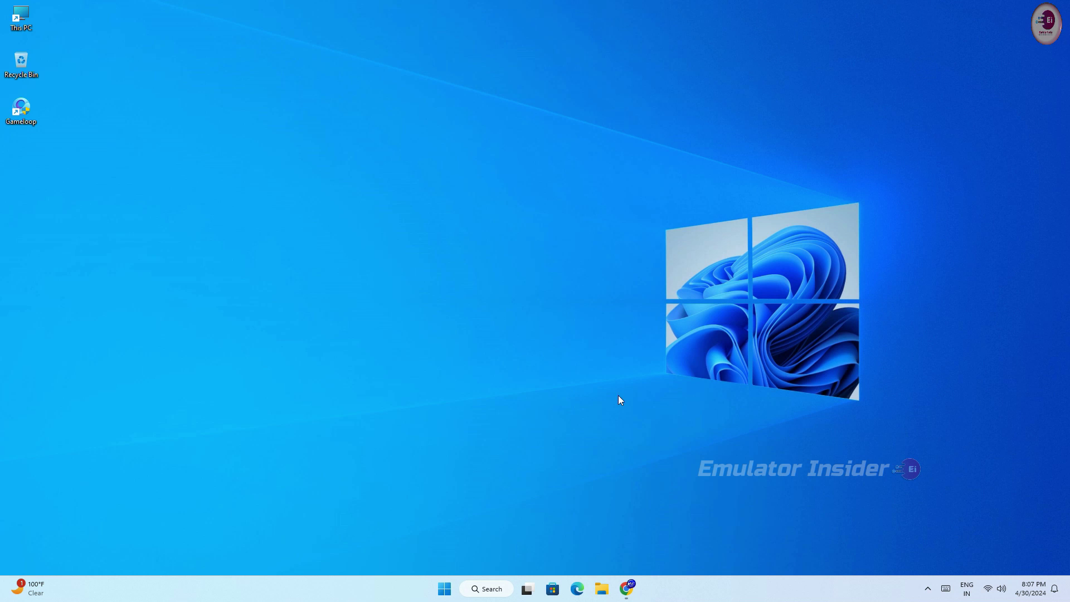
{"action": "left_click", "coordinate": [930, 590]}
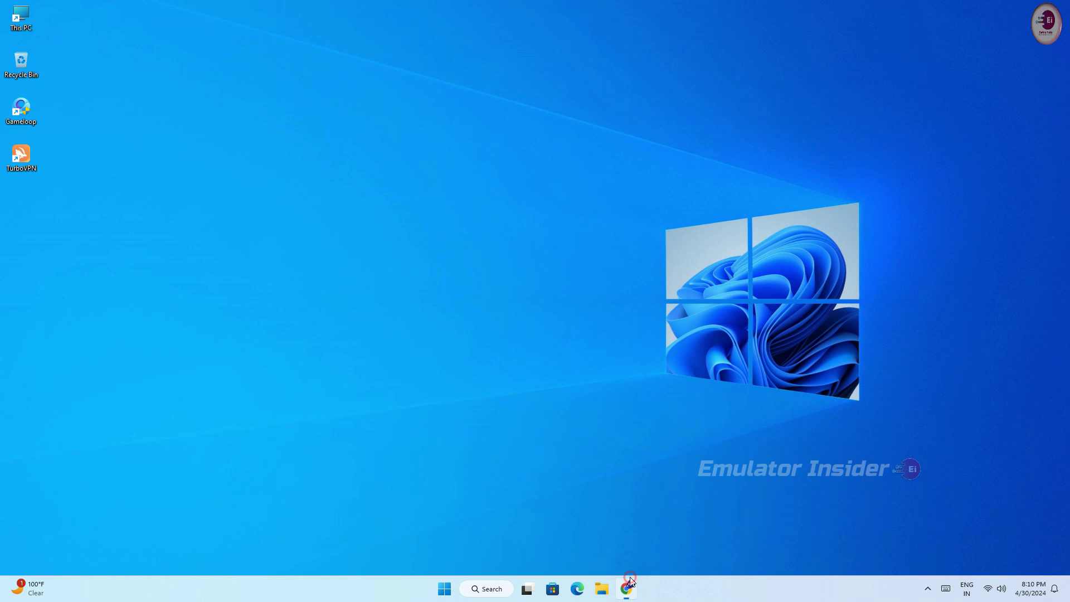
Step: Search Google in a new Chrome tab for "turbo vpn for pc"
{"action": "left_click", "coordinate": [626, 588]}
{"action": "left_click", "coordinate": [163, 12]}
{"action": "left_click", "coordinate": [175, 35]}
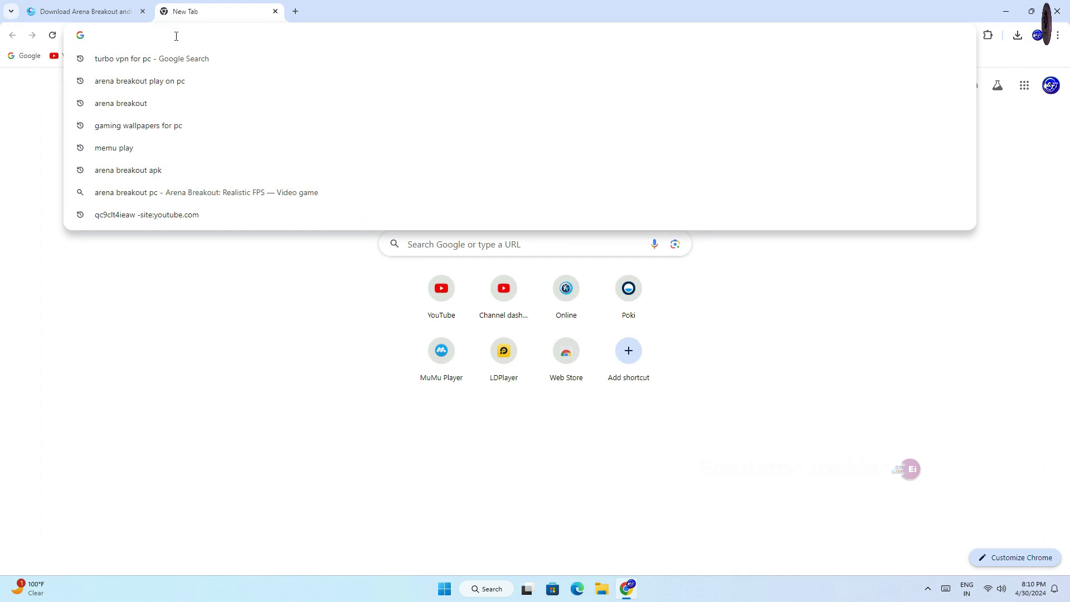
{"action": "type", "text": "TURBO VPN"}
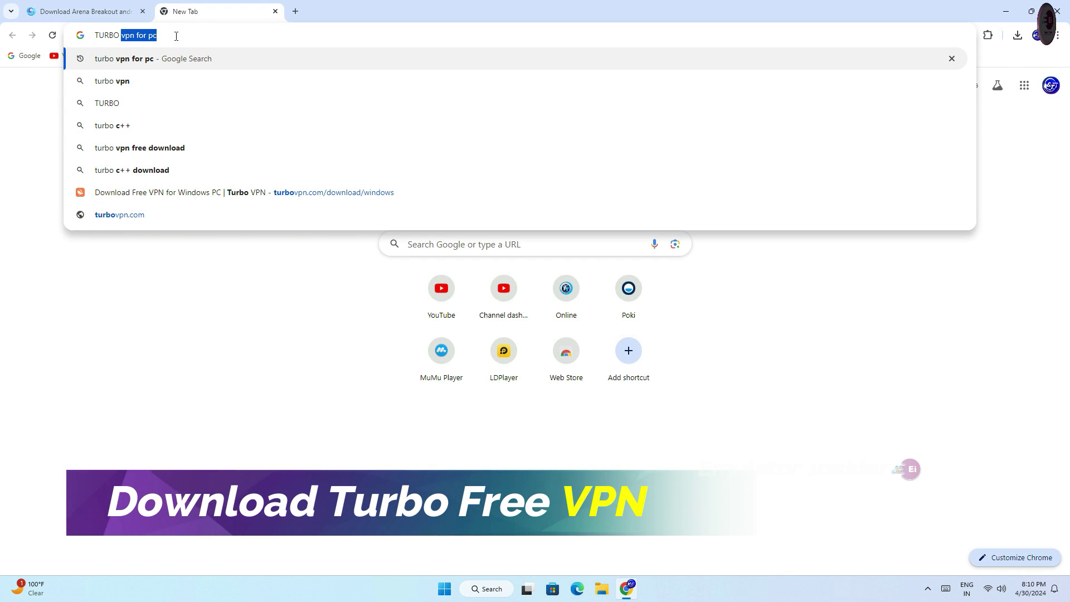
{"action": "left_click", "coordinate": [125, 60]}
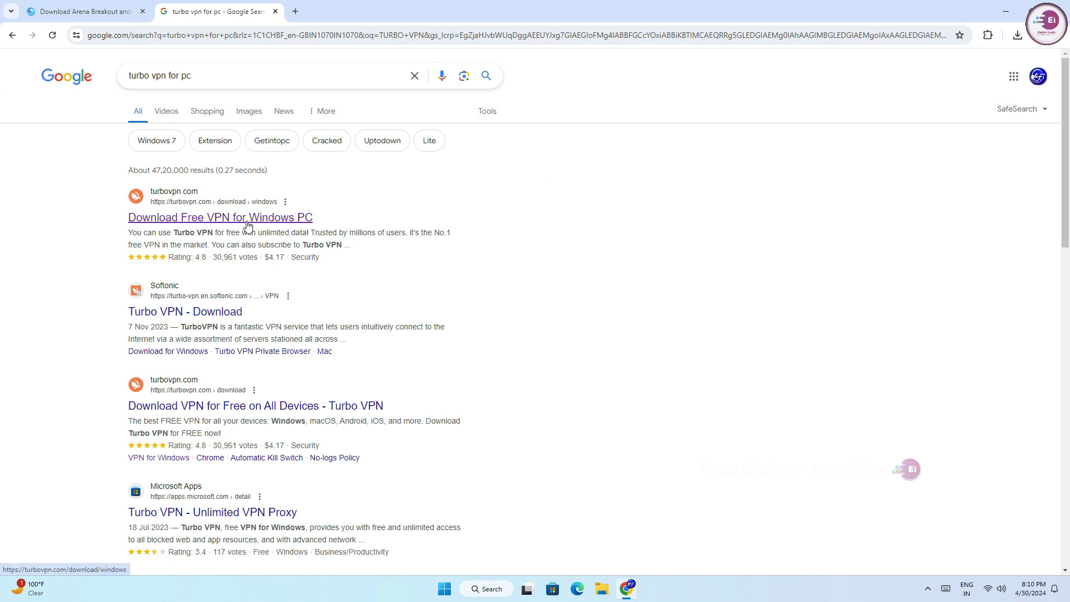
Step: Open the turbovpn.com "Download Free VPN for Windows PC" result and download the PC version
{"action": "left_click", "coordinate": [244, 219]}
{"action": "left_click_drag", "start_coordinate": [200, 189], "coordinate": [550, 208]}
{"action": "left_click", "coordinate": [487, 204]}
{"action": "left_click_drag", "start_coordinate": [427, 188], "coordinate": [517, 188]}
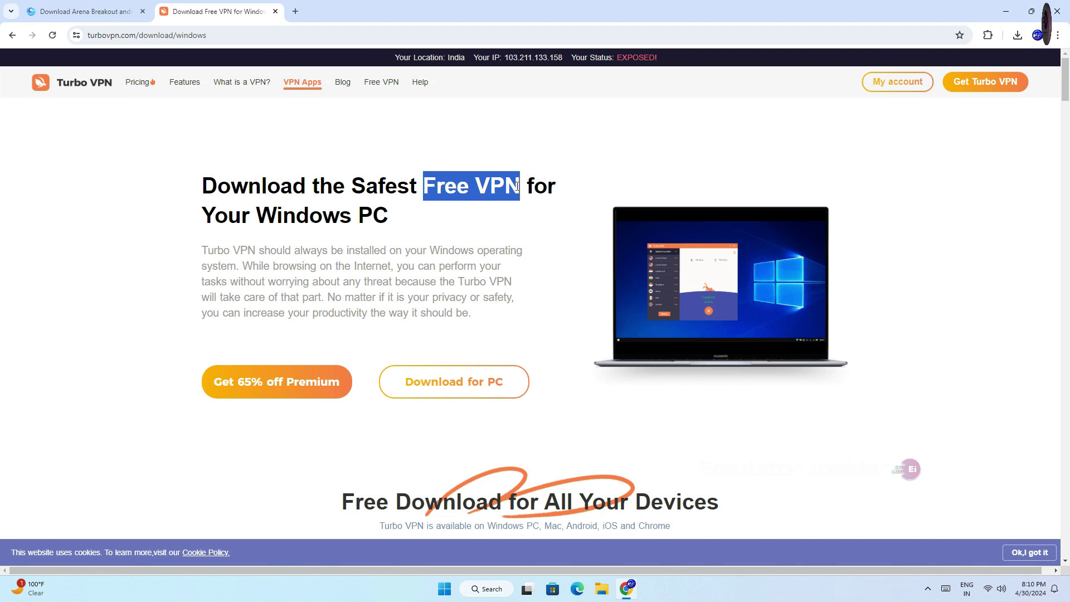
{"action": "left_click", "coordinate": [540, 224]}
{"action": "left_click", "coordinate": [466, 384]}
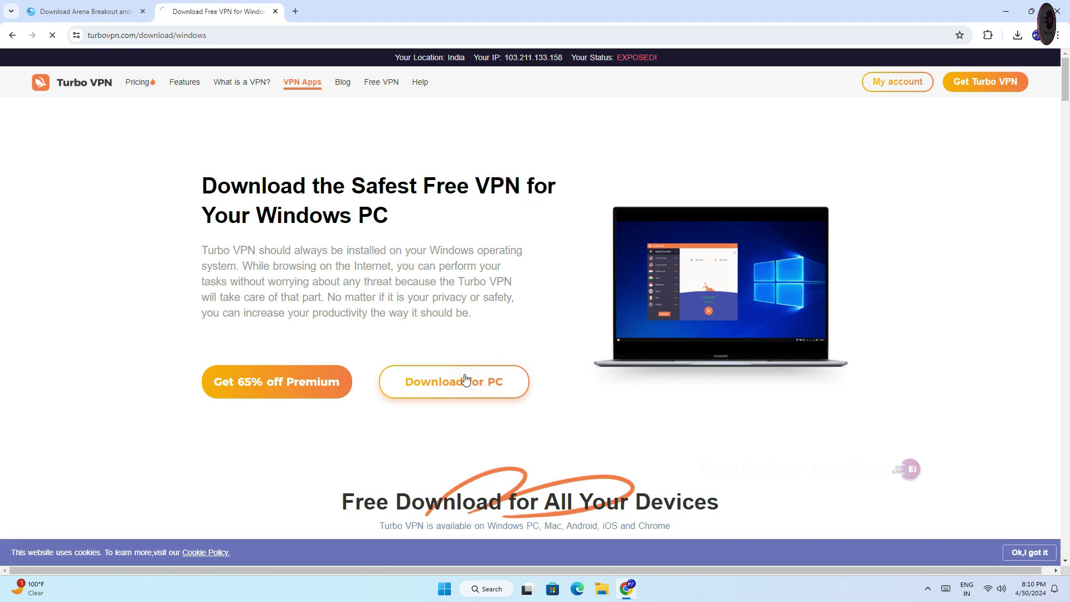
Step: Show the downloaded TurboVPN_setup.exe in its folder and close the browser
{"action": "left_click", "coordinate": [1018, 35]}
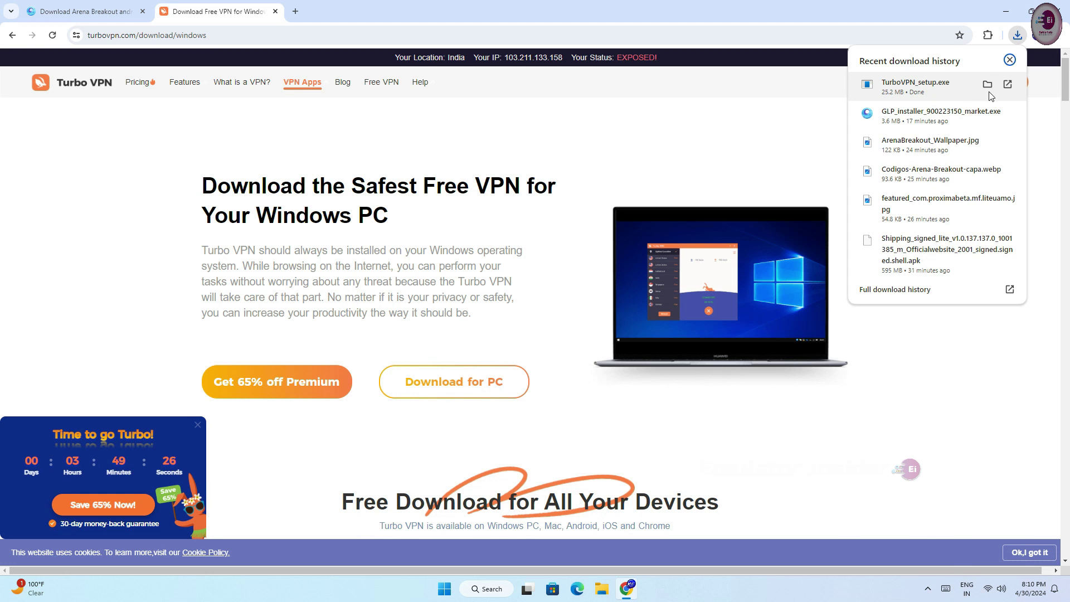
{"action": "left_click", "coordinate": [988, 84]}
{"action": "left_click", "coordinate": [888, 115]}
{"action": "left_click", "coordinate": [1057, 10]}
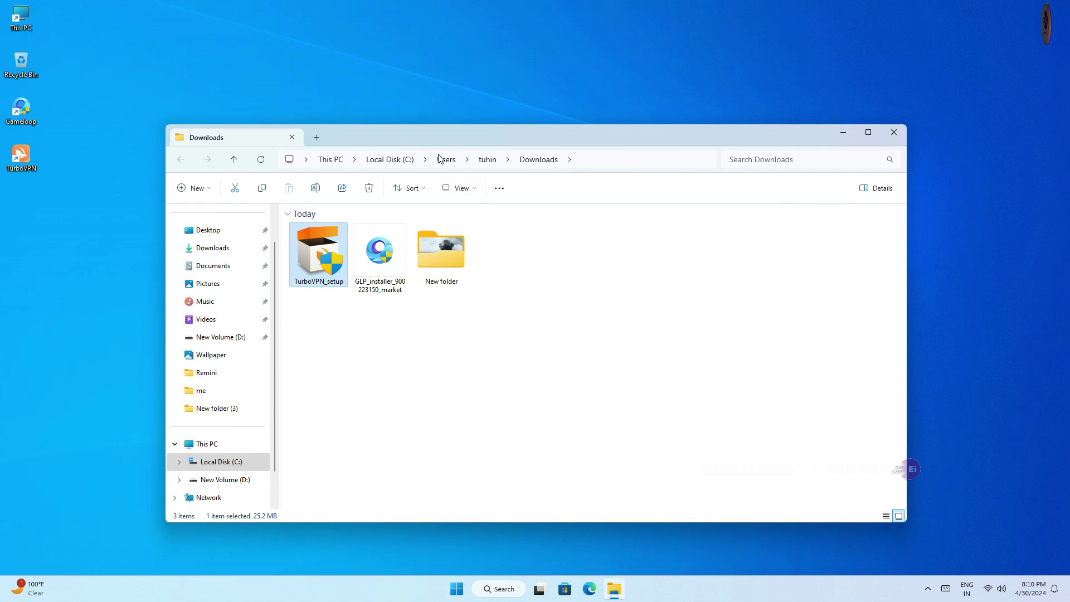
Step: Close the Downloads folder window and launch Turbo VPN from the desktop to view its free server locations
{"action": "left_click_drag", "start_coordinate": [440, 141], "coordinate": [467, 103]}
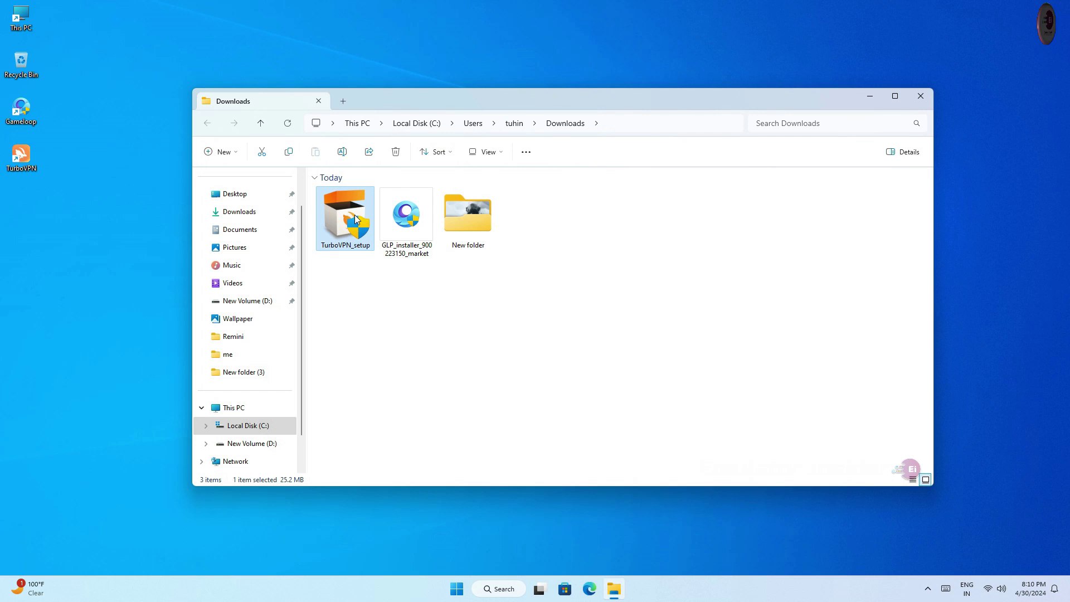
{"action": "left_click", "coordinate": [27, 167]}
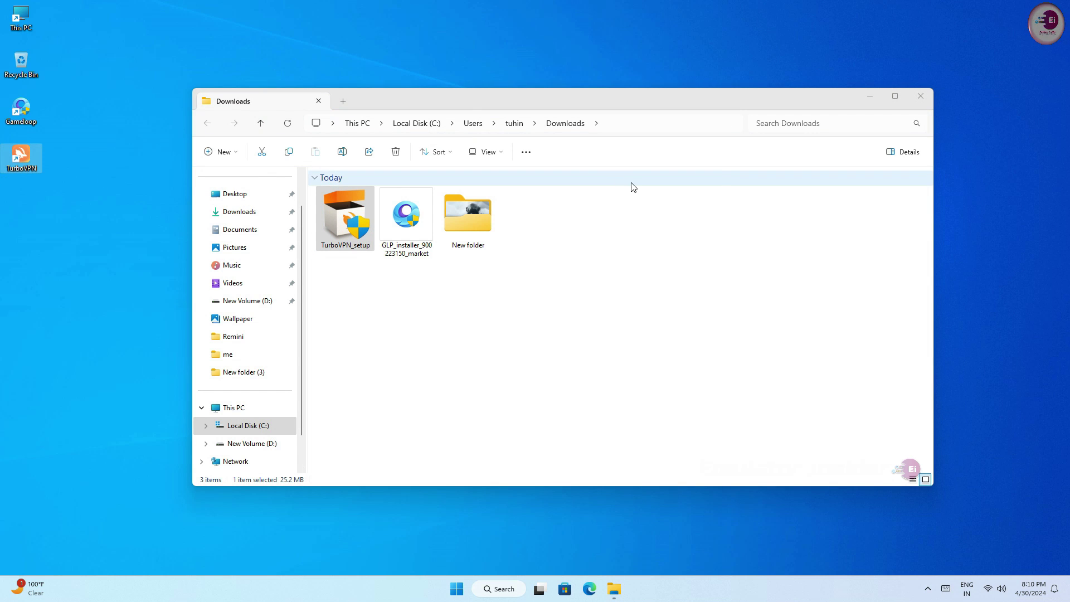
{"action": "left_click", "coordinate": [921, 96]}
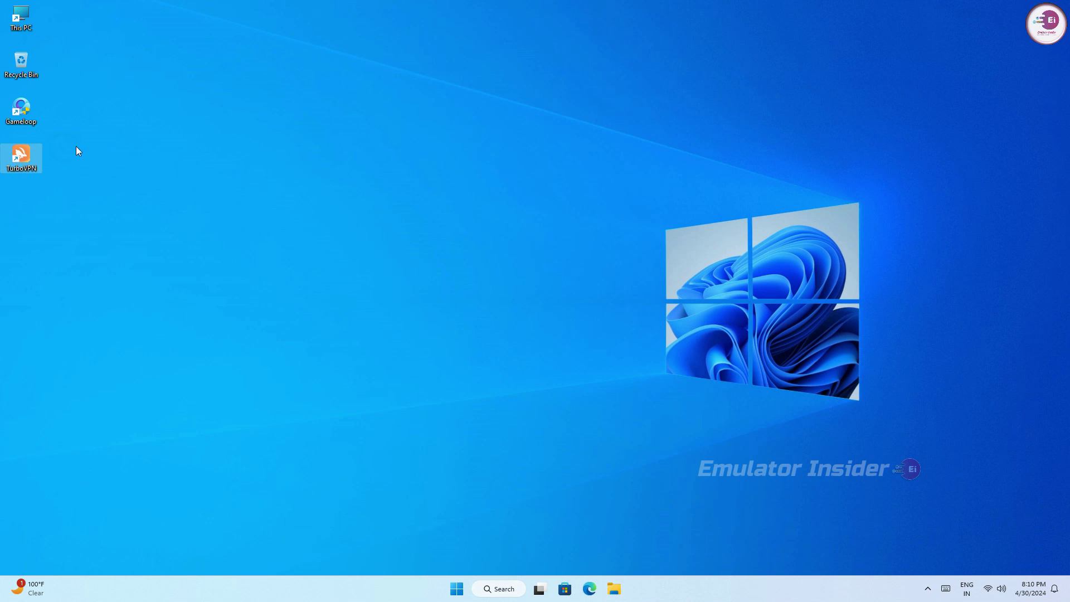
{"action": "double_click", "coordinate": [21, 156]}
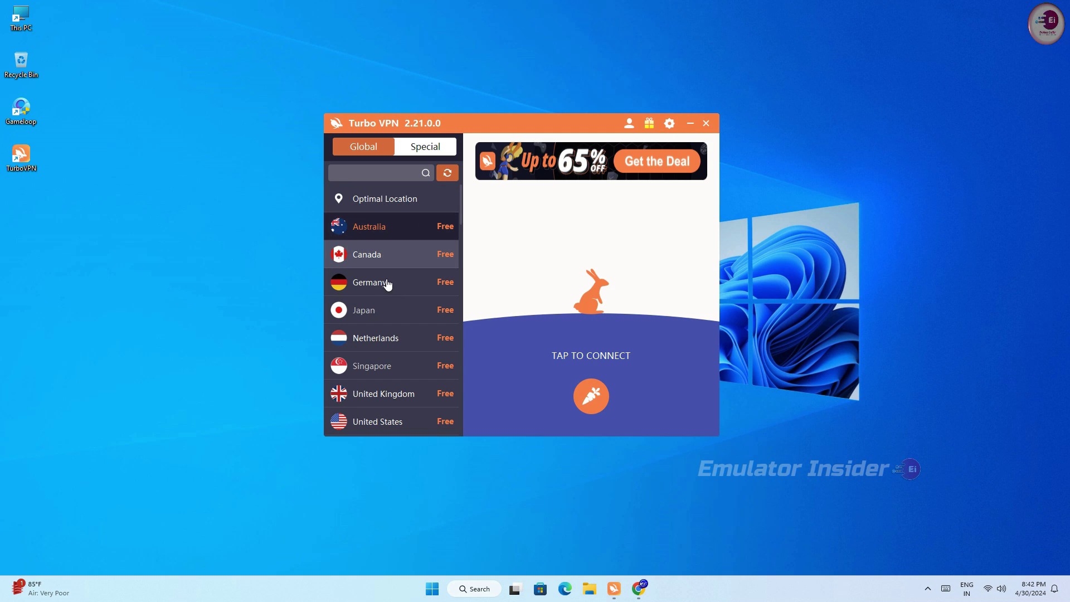
{"action": "mouse_move", "coordinate": [468, 217]}
{"action": "left_mouse_down"}
{"action": "mouse_move", "coordinate": [466, 286]}
{"action": "mouse_move", "coordinate": [474, 200]}
{"action": "left_mouse_up"}
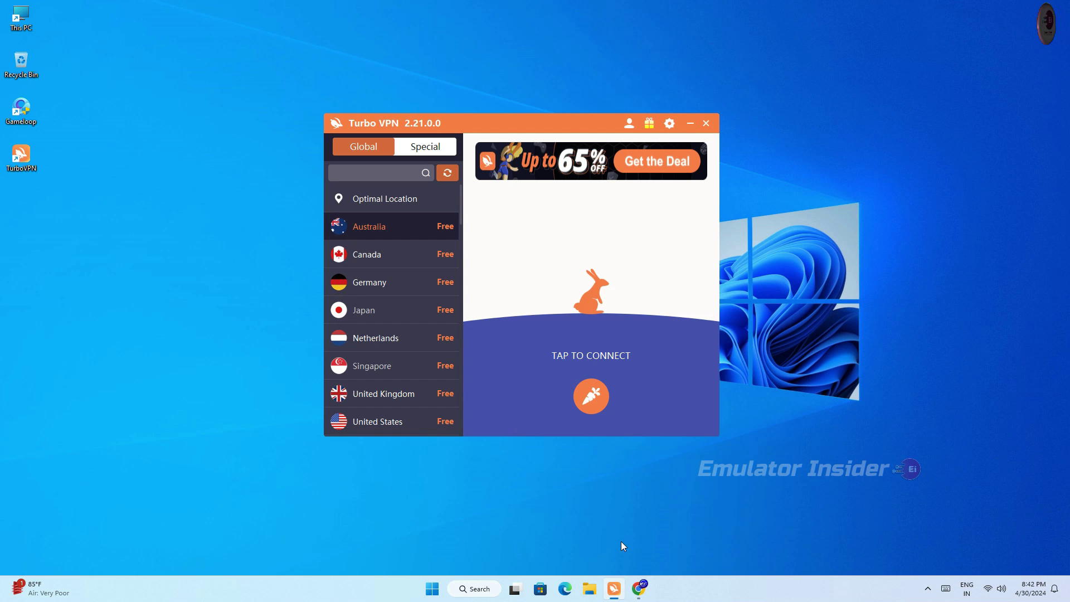
Step: Search Google in a new Chrome tab for "arena breakout available countries" and read which countries the featured snippet lists
{"action": "left_click", "coordinate": [643, 596]}
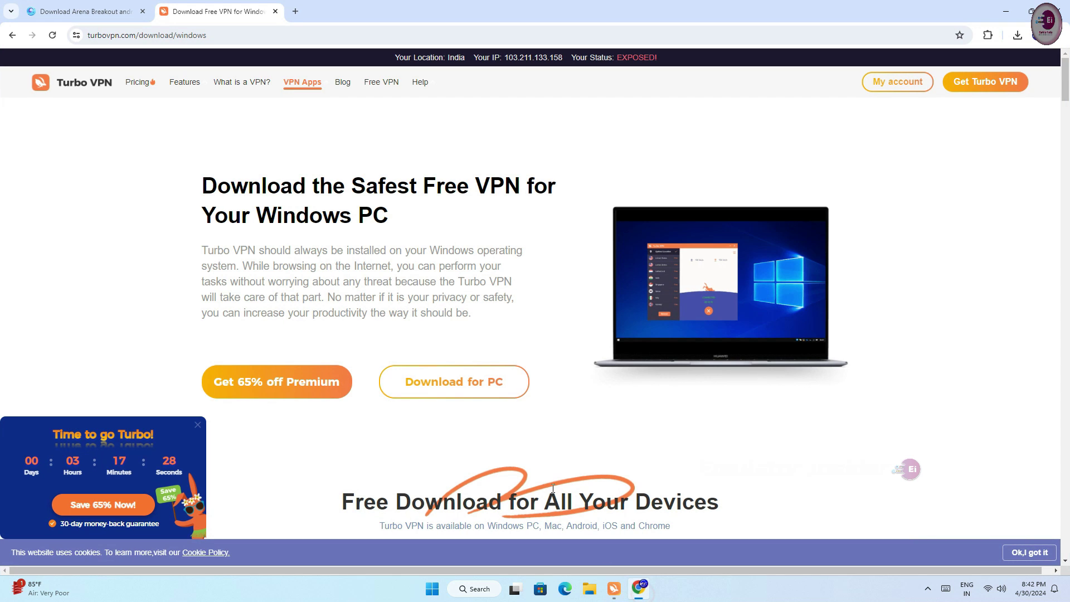
{"action": "left_click", "coordinate": [296, 12]}
{"action": "left_click", "coordinate": [271, 32]}
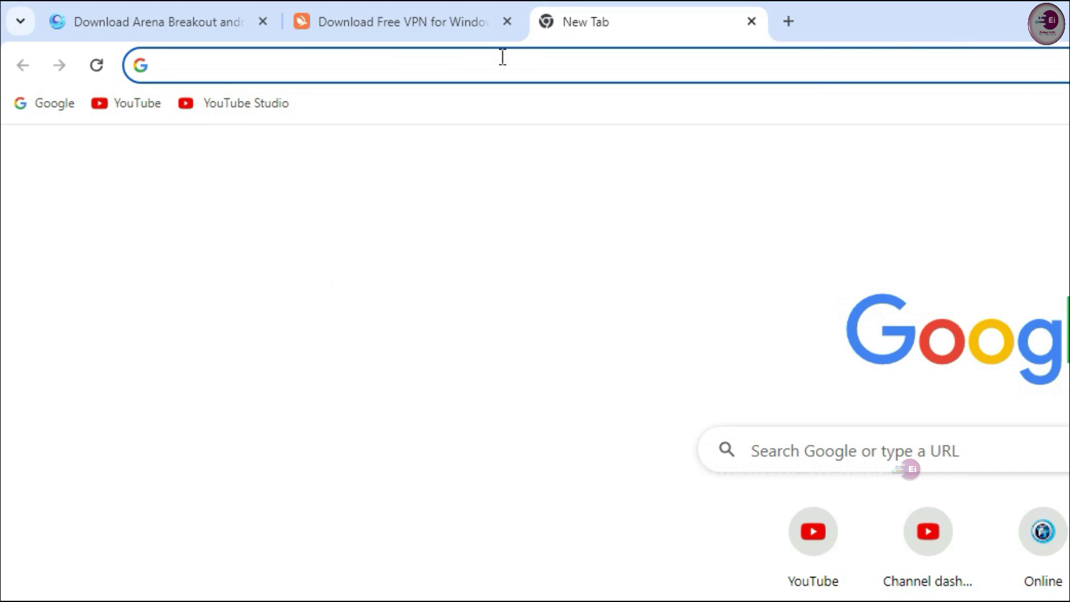
{"action": "type", "text": "ARENA breakout available countries"}
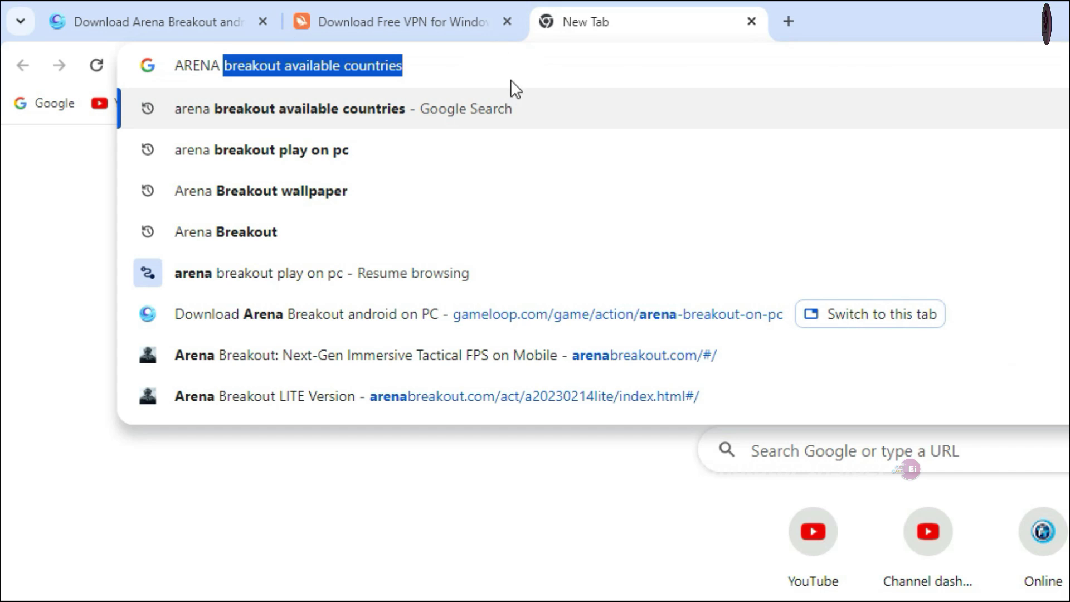
{"action": "left_click", "coordinate": [337, 120]}
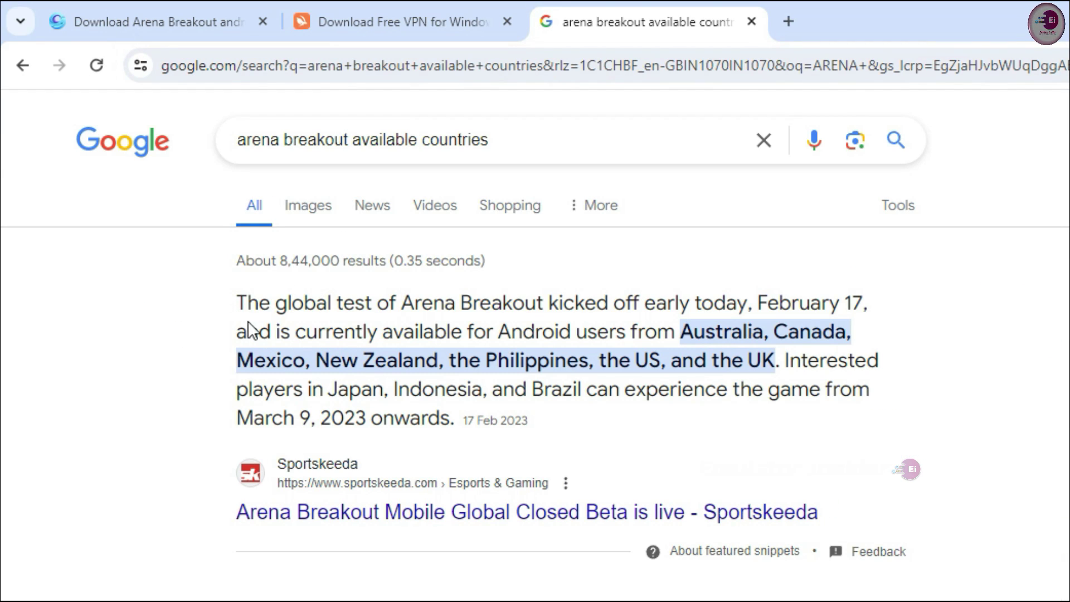
{"action": "left_click_drag", "start_coordinate": [686, 334], "coordinate": [851, 335]}
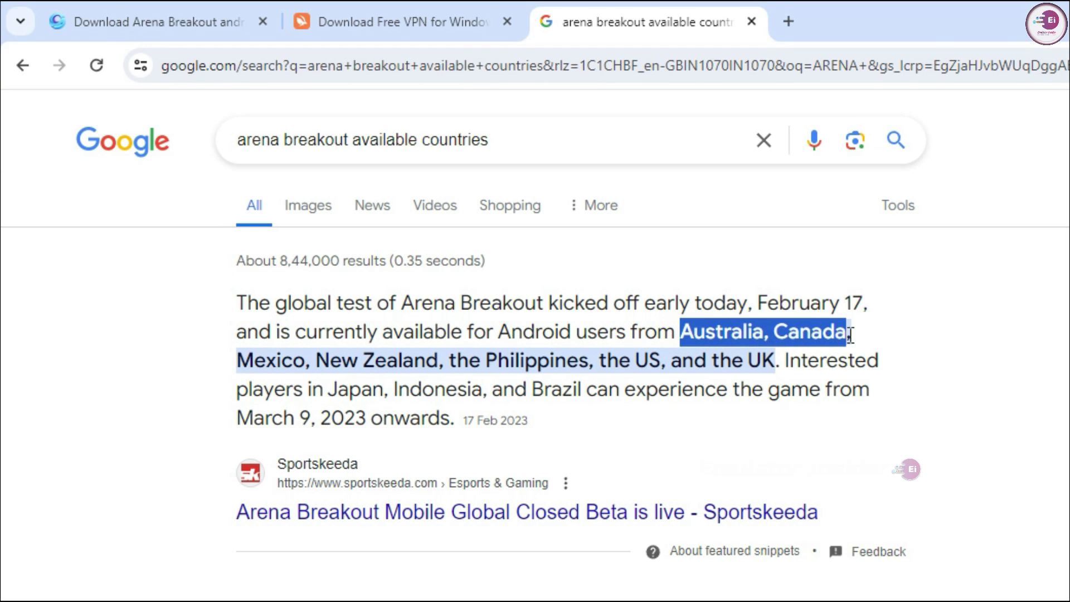
{"action": "left_click_drag", "start_coordinate": [243, 362], "coordinate": [772, 360]}
{"action": "left_click_drag", "start_coordinate": [707, 334], "coordinate": [769, 333]}
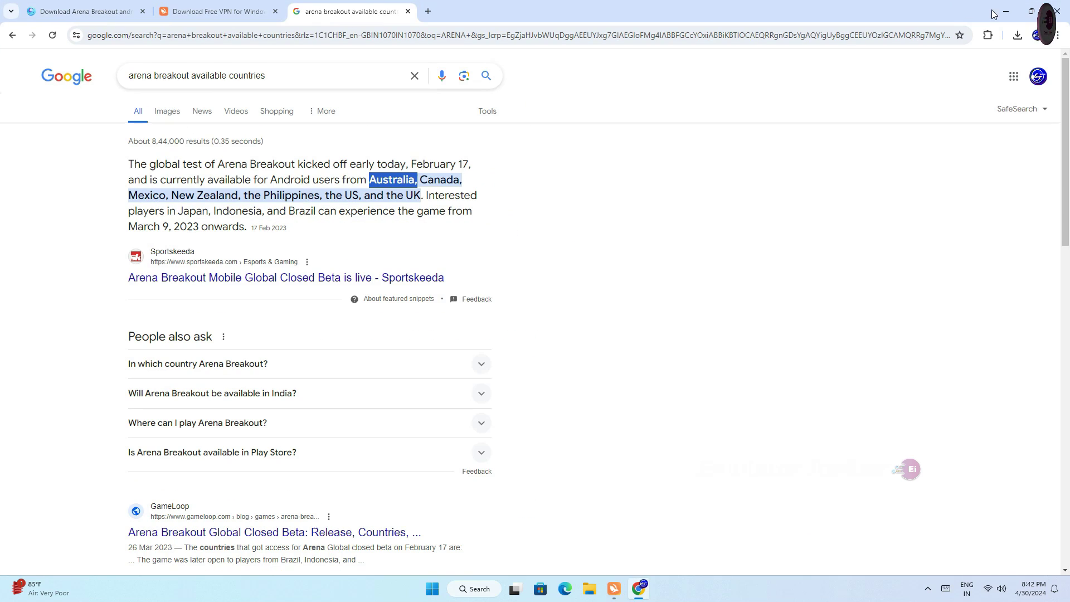
Step: Minimize the browser, connect Turbo VPN to the free Australia server and minimize the VPN window
{"action": "left_click", "coordinate": [1003, 10]}
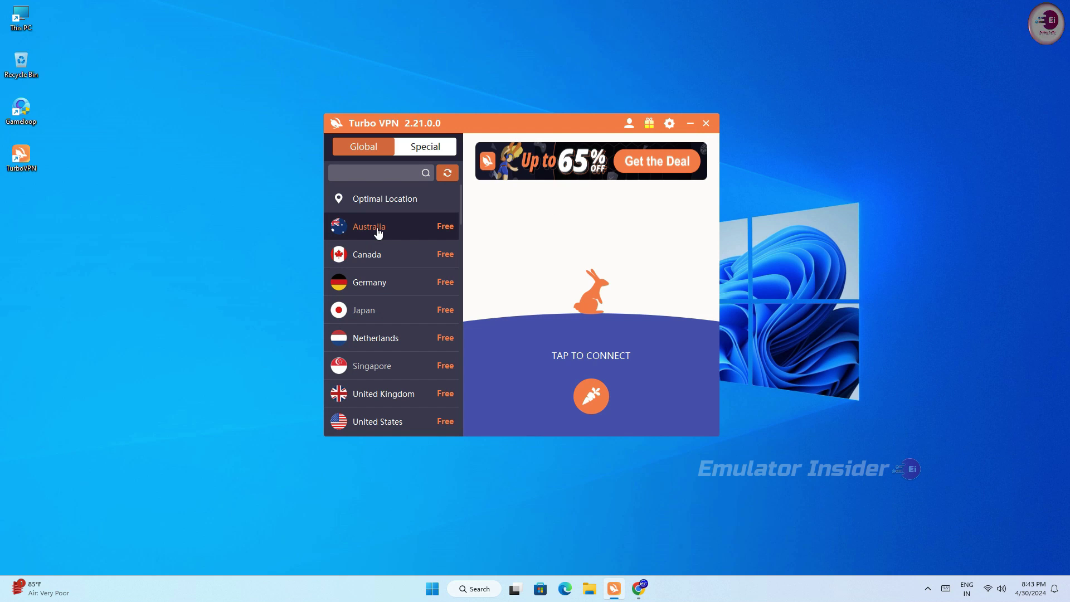
{"action": "left_click", "coordinate": [378, 230]}
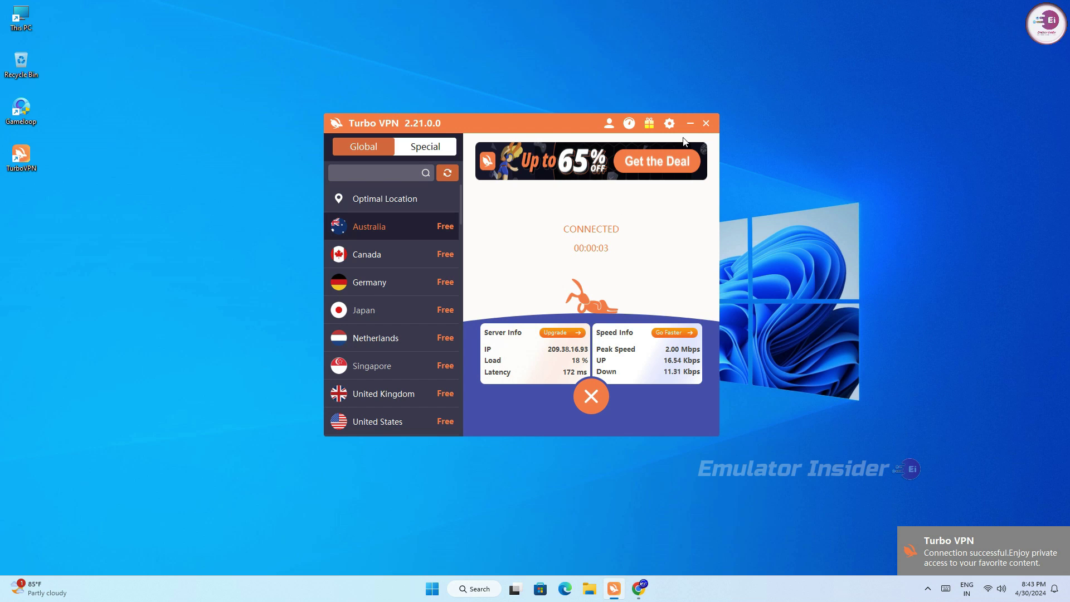
{"action": "left_click", "coordinate": [691, 121]}
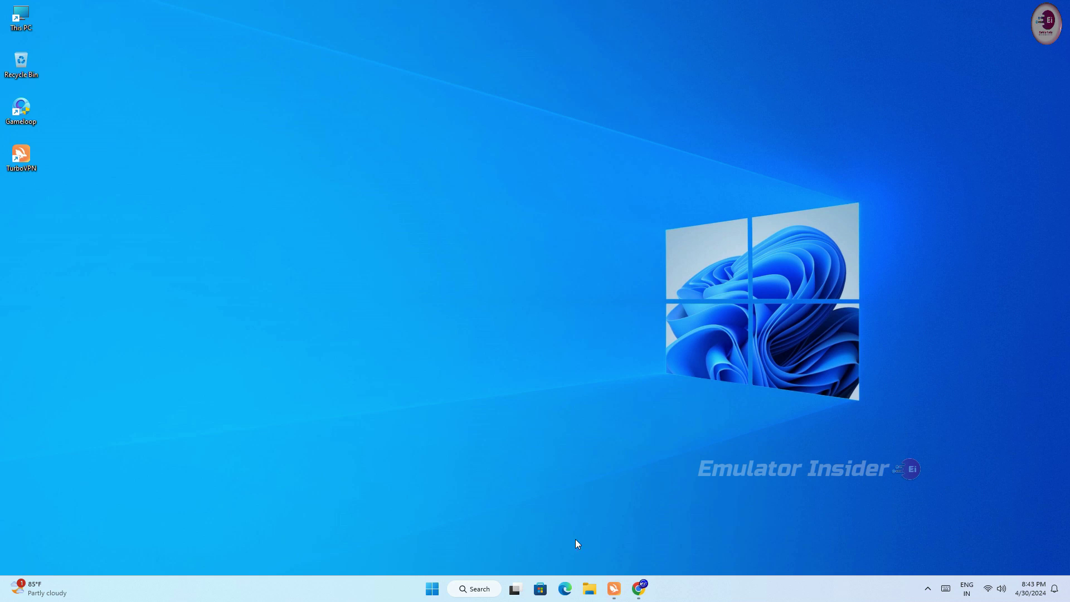
Step: Open GameLoop, launch Arena Breakout from My Games and close the launcher window
{"action": "left_click_drag", "start_coordinate": [73, 101], "coordinate": [17, 123]}
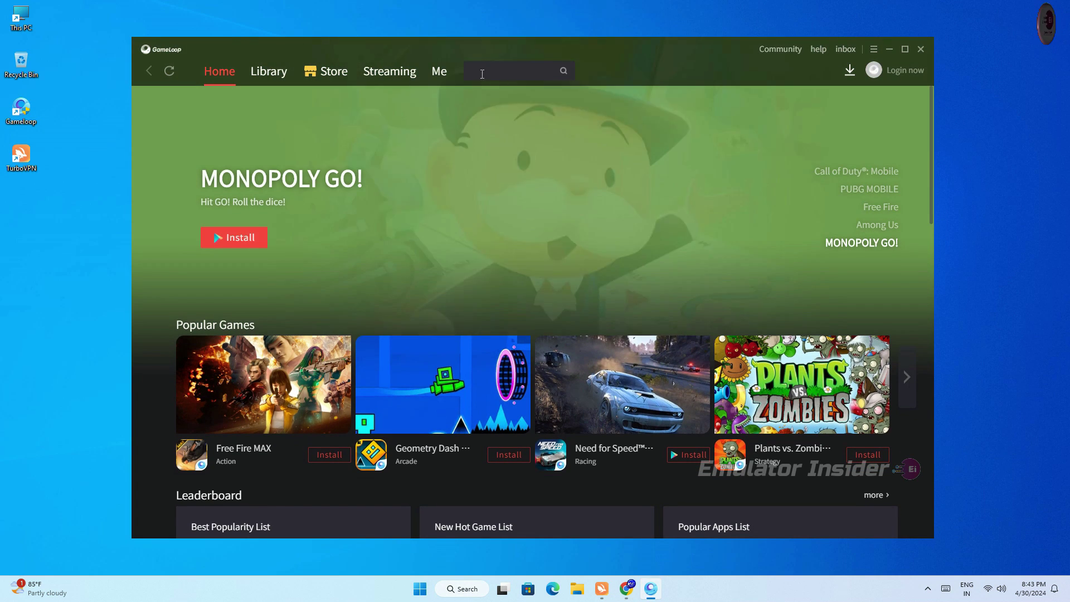
{"action": "left_click", "coordinate": [440, 72]}
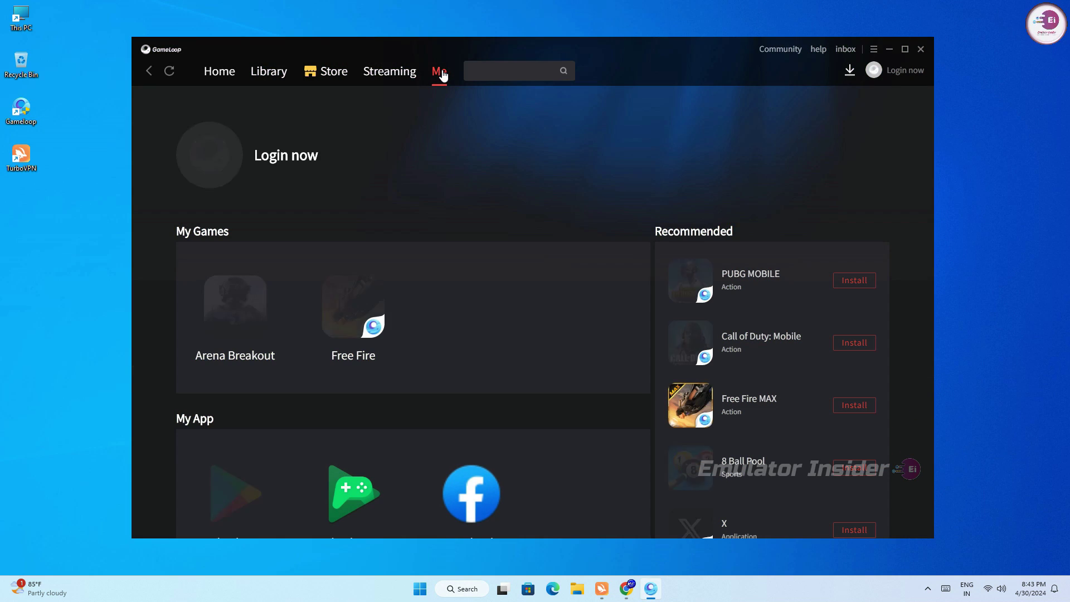
{"action": "left_click", "coordinate": [225, 325]}
{"action": "left_click", "coordinate": [922, 51]}
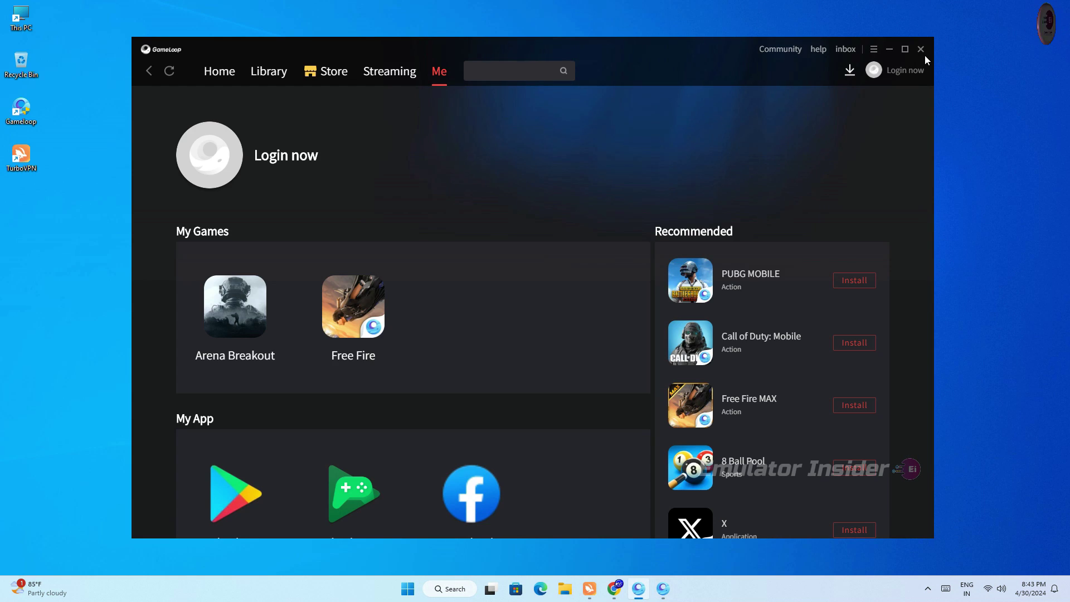
{"action": "left_click", "coordinate": [921, 52]}
Step: Reposition and enlarge the emulator window, and confirm Arena Breakout's 1.06GB resource download
{"action": "left_click_drag", "start_coordinate": [577, 81], "coordinate": [546, 52]}
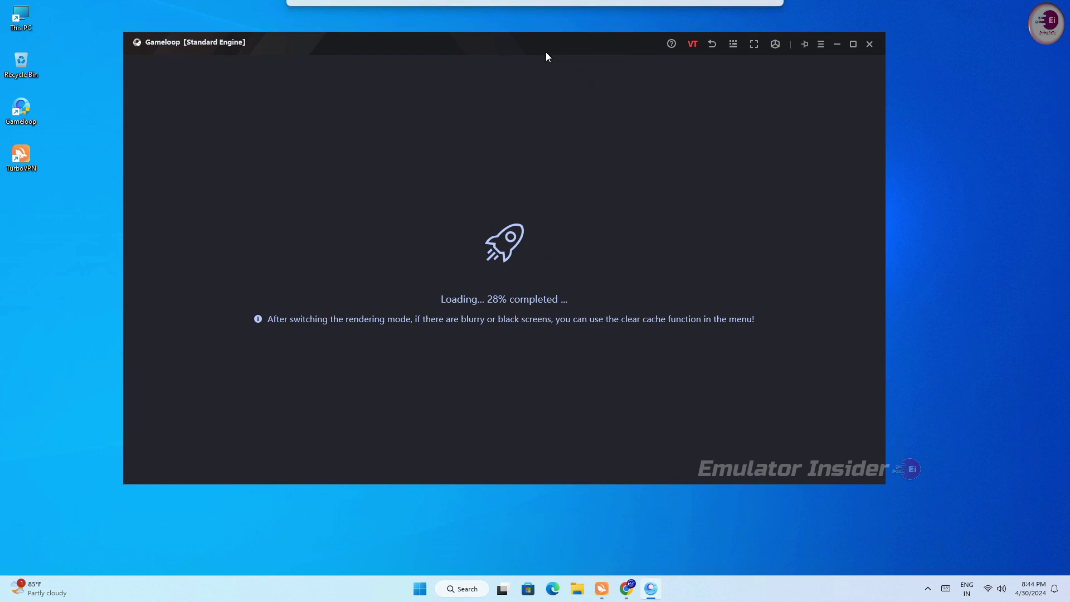
{"action": "left_click_drag", "start_coordinate": [884, 484], "coordinate": [962, 526]}
{"action": "left_click_drag", "start_coordinate": [587, 47], "coordinate": [576, 54]}
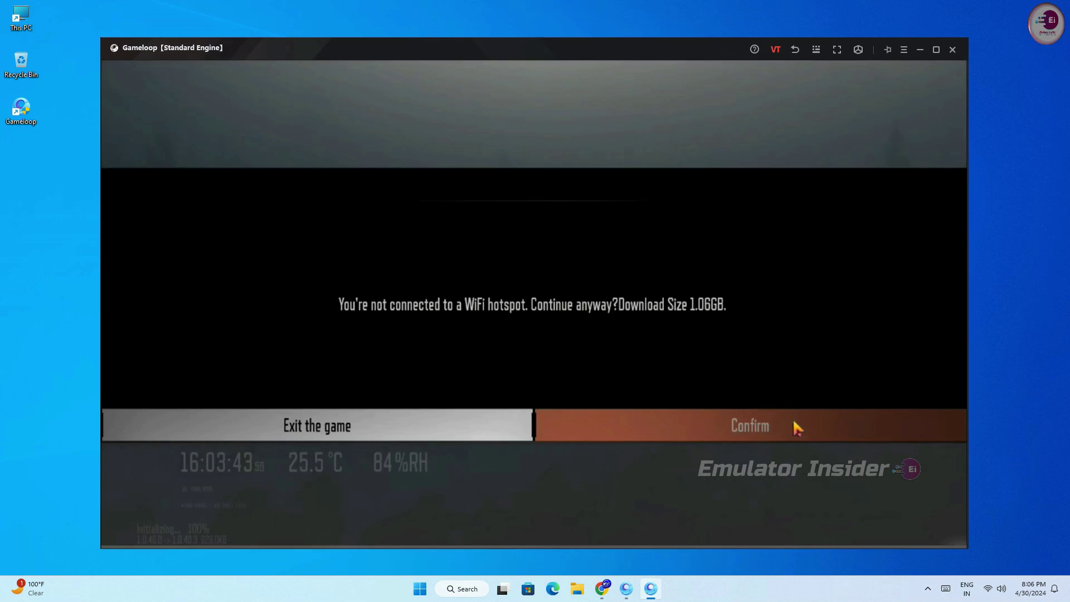
{"action": "left_click", "coordinate": [792, 418]}
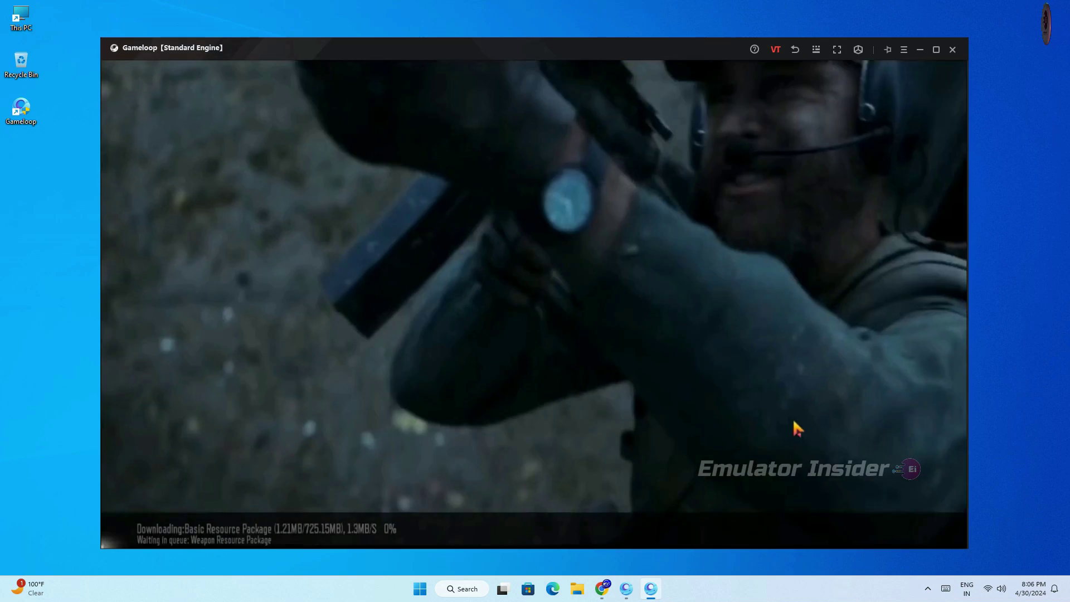